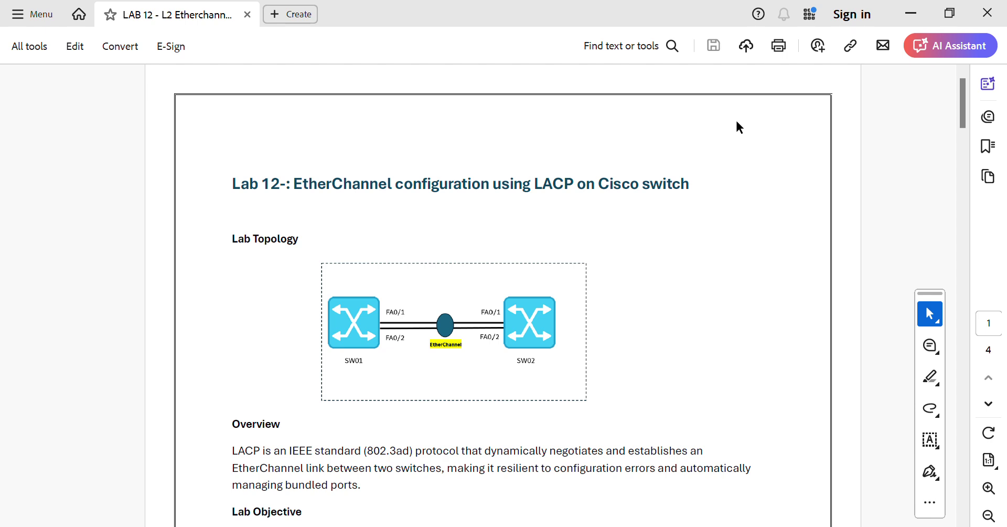
- Scroll the lab handout past Lab Objective and Requirements to Part 1, Steps 1–4
{"action": "scroll", "coordinate": [386, 301], "scroll_direction": "down", "scroll_amount": 4}
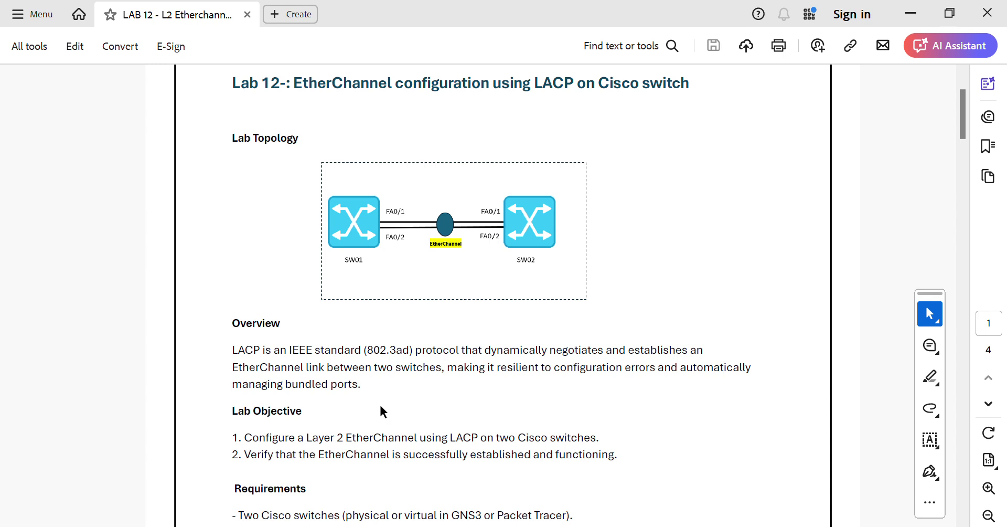
{"action": "scroll", "coordinate": [384, 411], "scroll_direction": "down", "scroll_amount": 2}
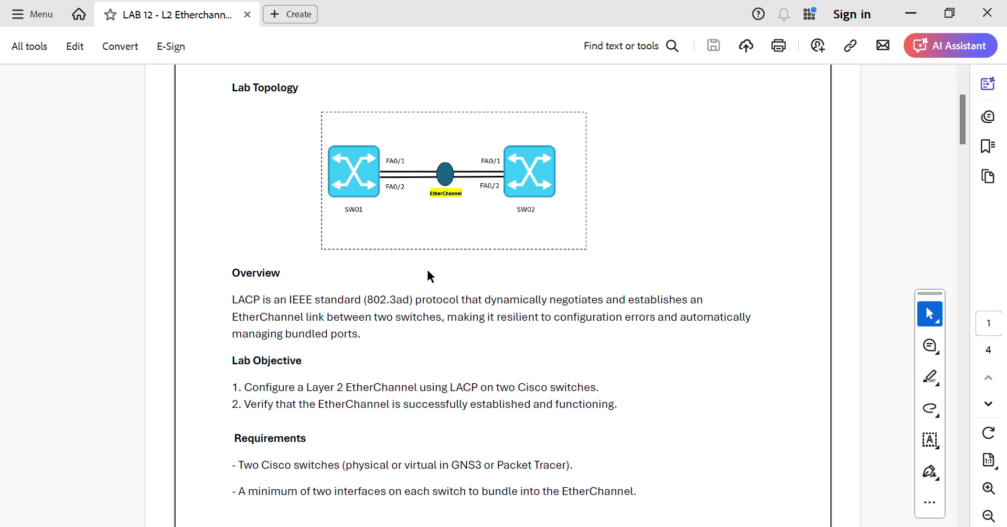
{"action": "scroll", "coordinate": [376, 270], "scroll_direction": "down", "scroll_amount": 3}
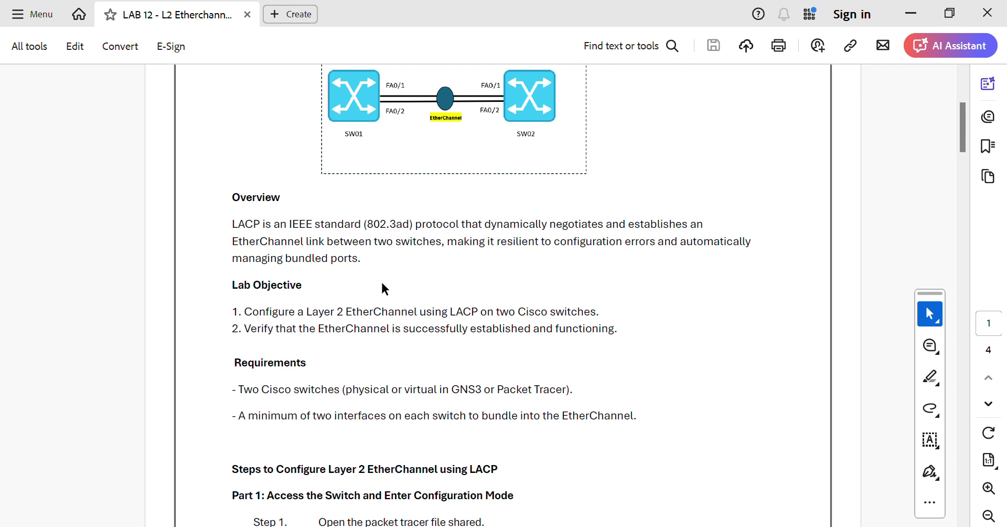
{"action": "scroll", "coordinate": [392, 299], "scroll_direction": "down", "scroll_amount": 3}
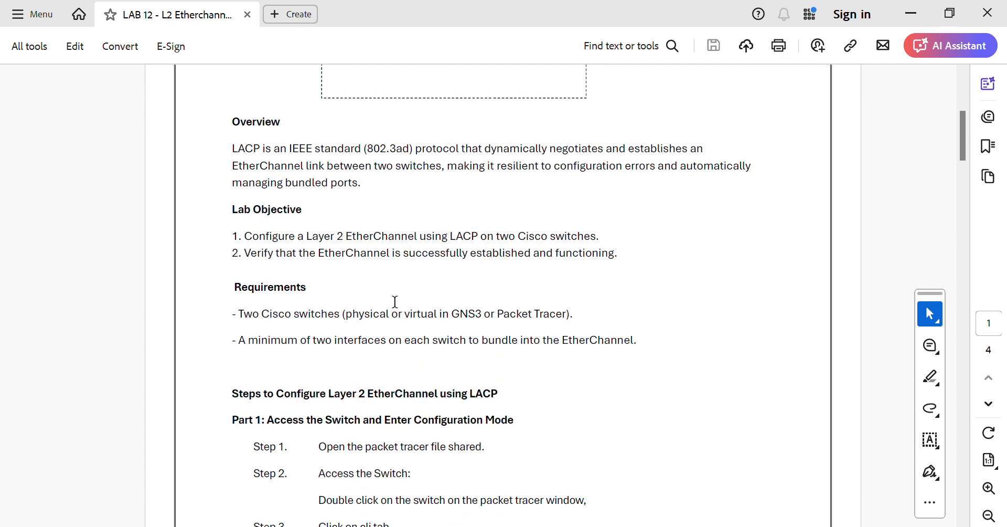
{"action": "scroll", "coordinate": [397, 300], "scroll_direction": "down", "scroll_amount": 3}
{"action": "scroll", "coordinate": [334, 291], "scroll_direction": "down", "scroll_amount": 2}
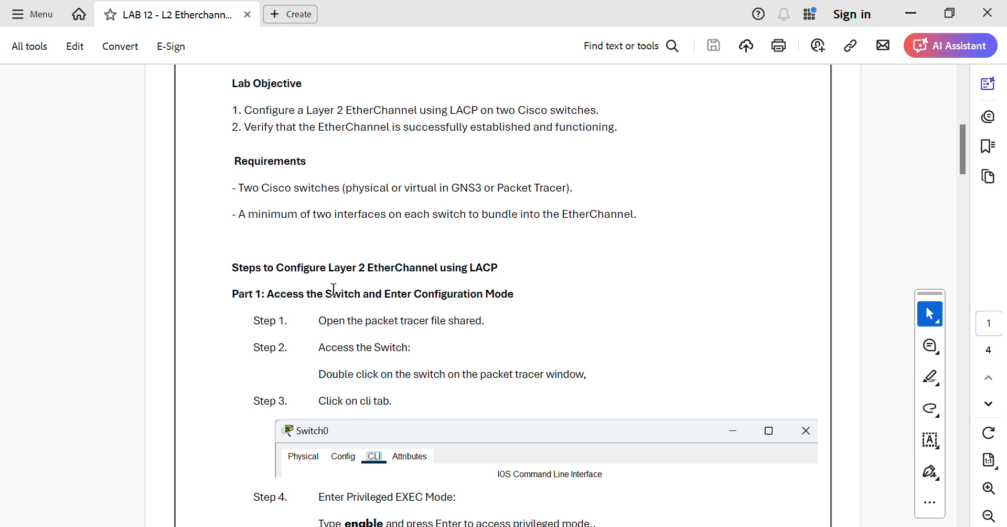
{"action": "scroll", "coordinate": [361, 268], "scroll_direction": "down", "scroll_amount": 1}
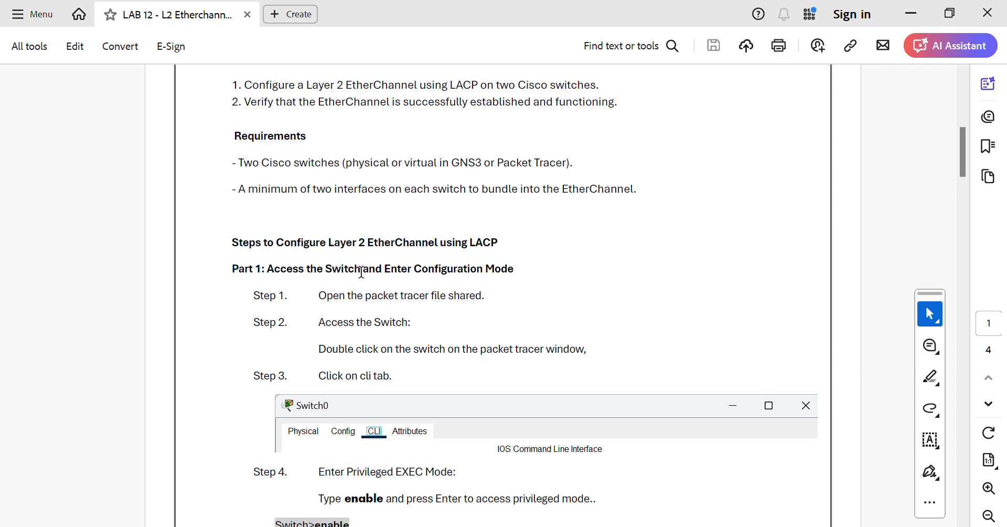
{"action": "scroll", "coordinate": [361, 272], "scroll_direction": "down", "scroll_amount": 1}
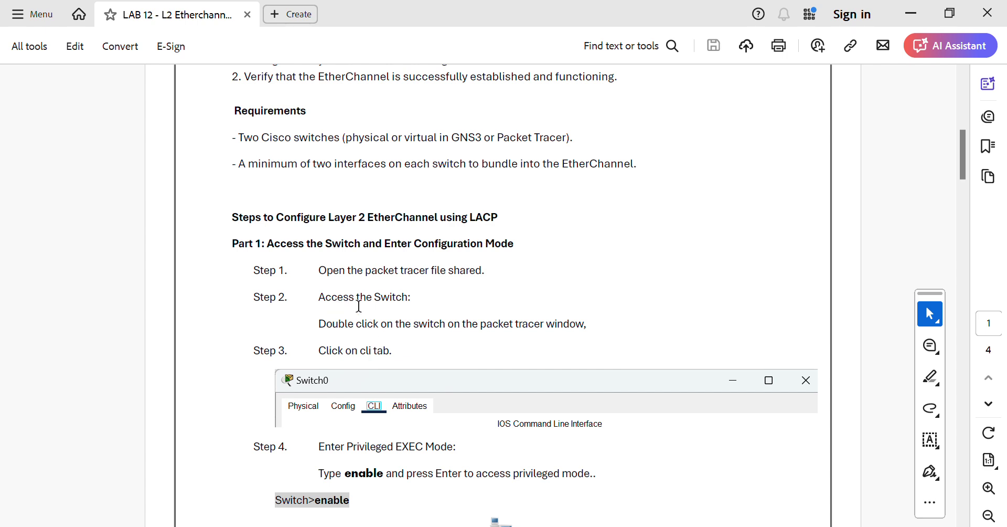
- Open SW01's command-line window in Packet Tracer and maximize it
{"action": "mouse_move", "coordinate": [661, 526]}
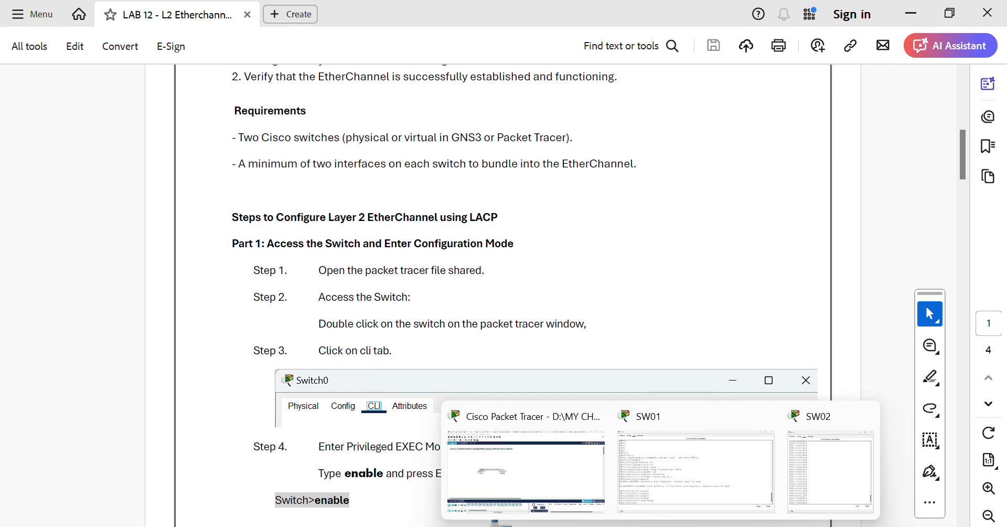
{"action": "left_click", "coordinate": [588, 478]}
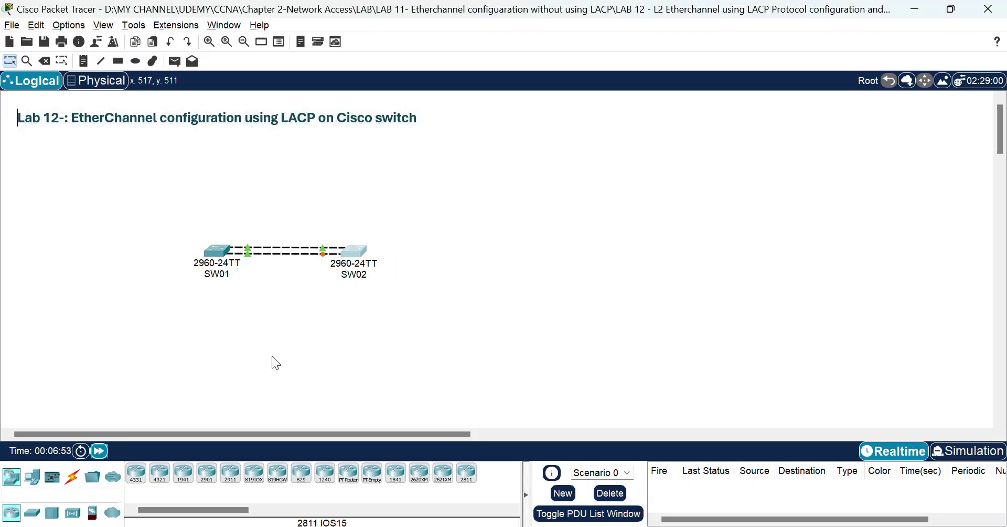
{"action": "left_click", "coordinate": [215, 259]}
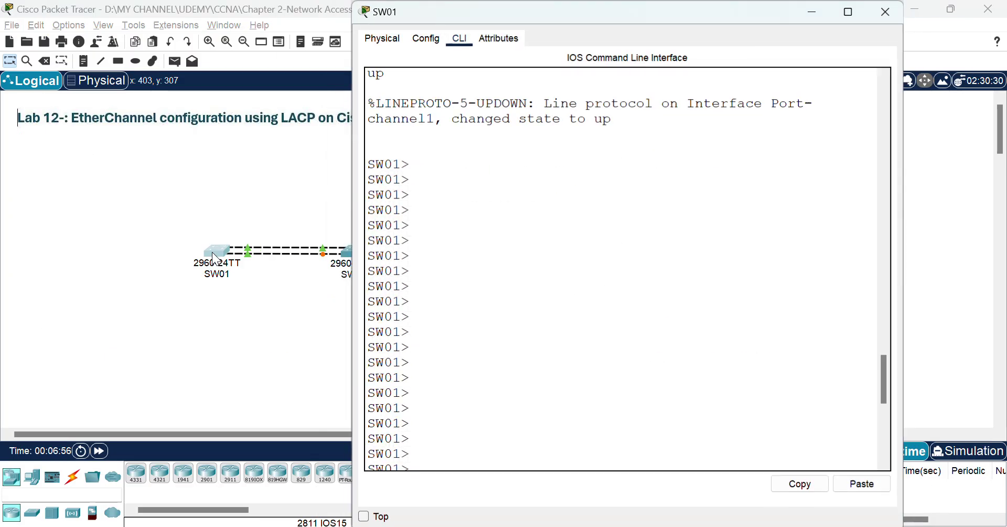
{"action": "left_click", "coordinate": [859, 13]}
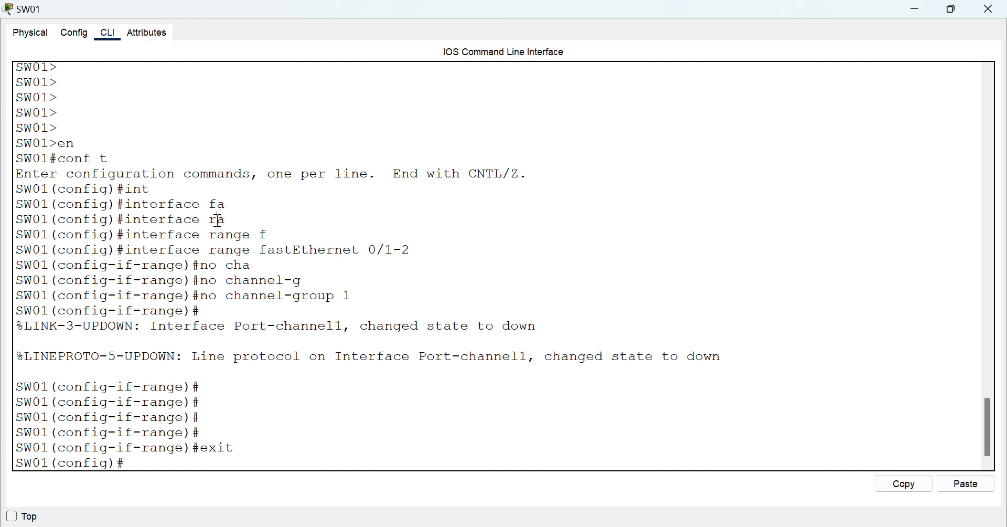
- Display SW01's running-config and highlight the Fa0/1 and Fa0/2 VLAN 10 blocks
{"action": "key", "text": "Return"}
{"action": "key", "text": "Return"}
{"action": "key", "text": "Return"}
{"action": "key", "text": "Return"}
{"action": "key", "text": "Return"}
{"action": "key", "text": "Return"}
{"action": "key", "text": "Return"}
{"action": "key", "text": "Return"}
{"action": "key", "text": "Return"}
{"action": "key", "text": "Return"}
{"action": "key", "text": "Return"}
{"action": "key", "text": "Return"}
{"action": "key", "text": "Return"}
{"action": "key", "text": "Return"}
{"action": "key", "text": "Return"}
{"action": "key", "text": "Return"}
{"action": "key", "text": "Return"}
{"action": "key", "text": "Return"}
{"action": "key", "text": "Return"}
{"action": "key", "text": "Return"}
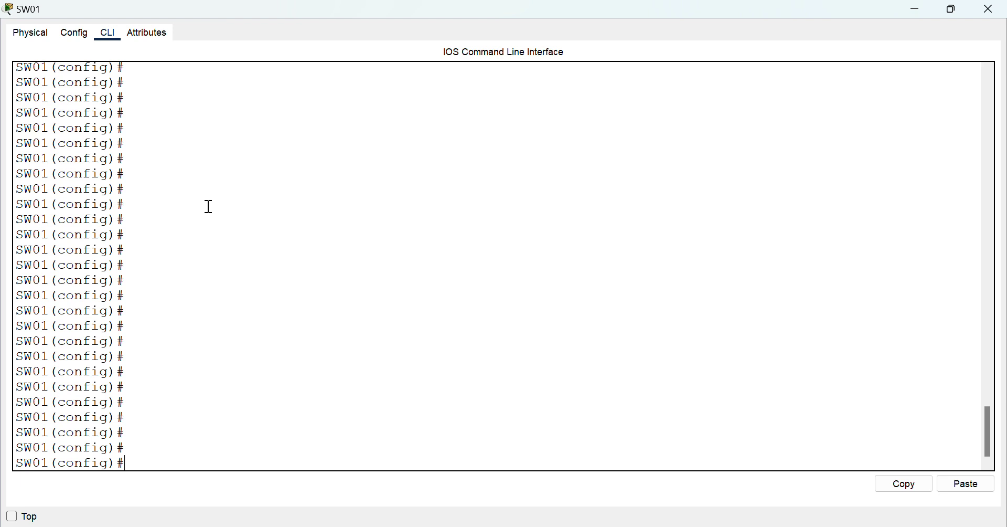
{"action": "key", "text": "ctrl+z"}
{"action": "type", "text": "show  ru"}
{"action": "key", "text": "Tab"}
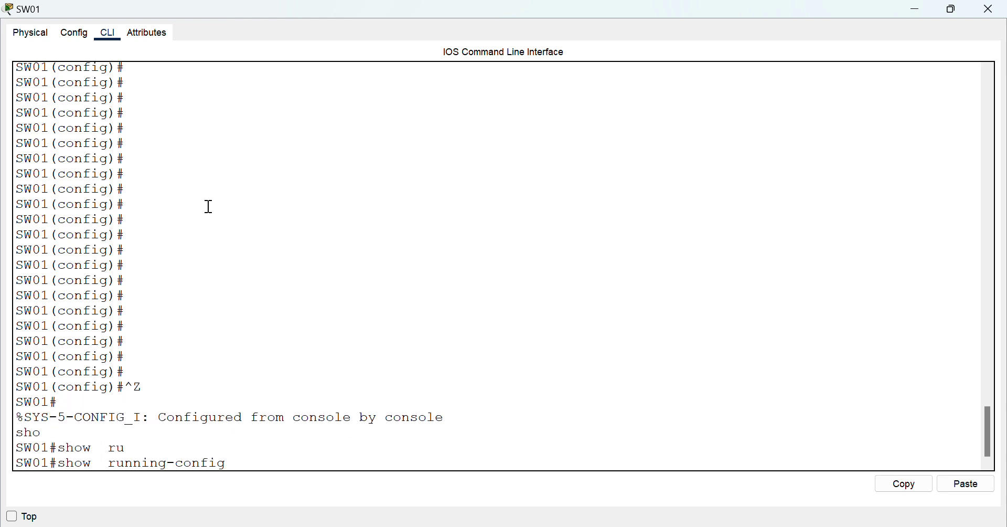
{"action": "key", "text": "Return"}
{"action": "key", "text": "space"}
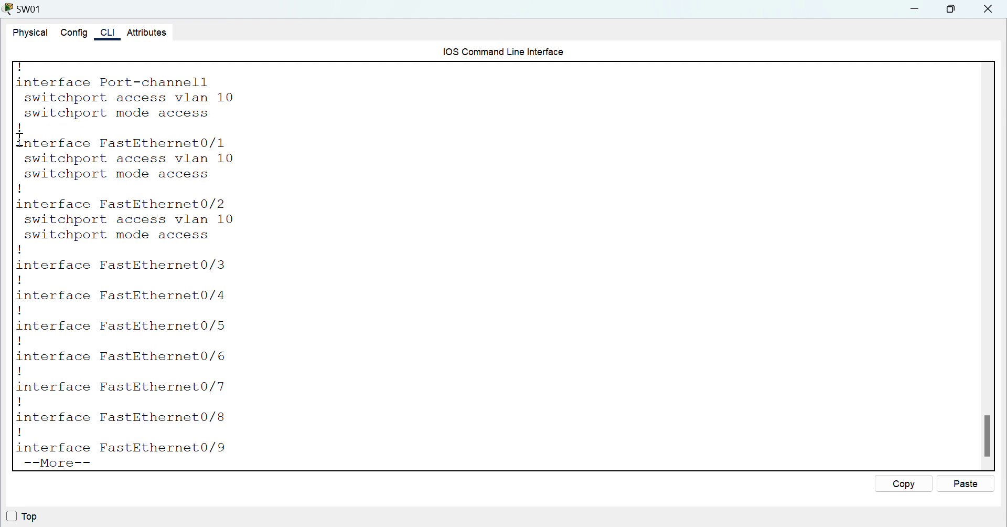
{"action": "left_click_drag", "start_coordinate": [15, 138], "coordinate": [269, 239]}
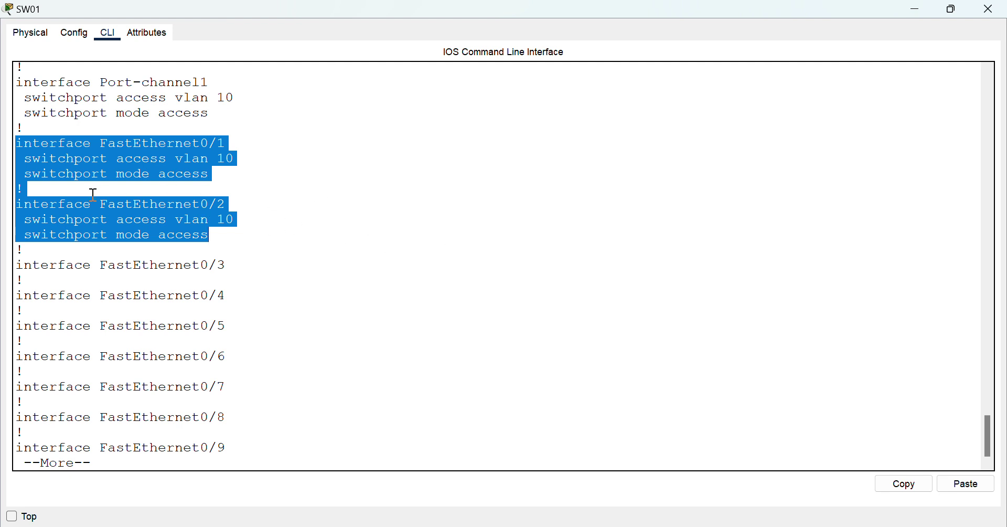
- Remove Port-channel1 from SW01 with 'no interface port-channel 1' in global config
{"action": "key", "text": "ctrl+c"}
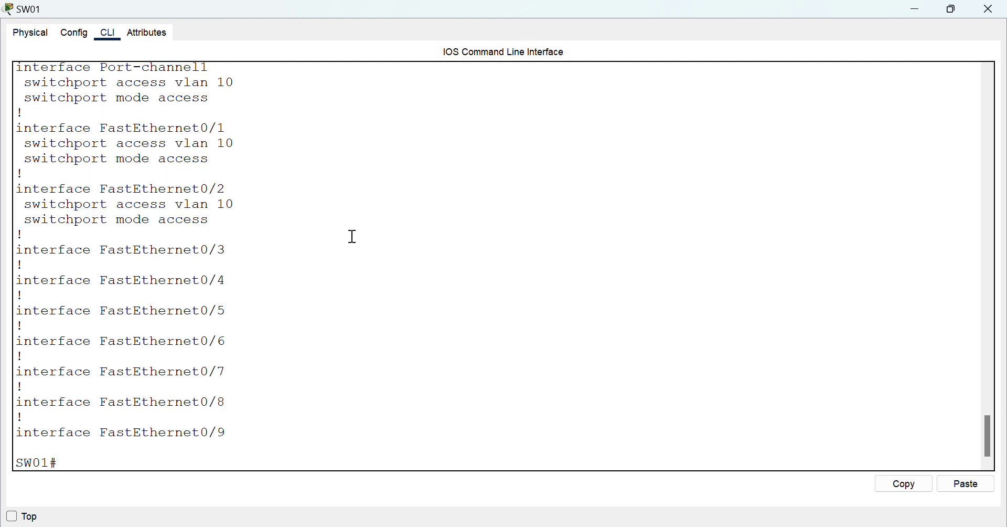
{"action": "type", "text": "conf t"}
{"action": "key", "text": "Return"}
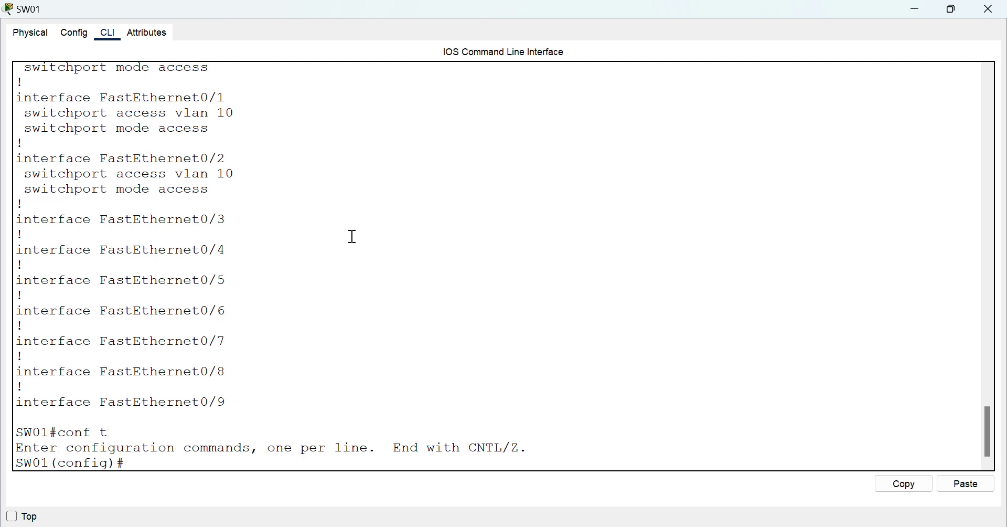
{"action": "type", "text": "no int"}
{"action": "key", "text": "Tab"}
{"action": "type", "text": "por"}
{"action": "key", "text": "Tab"}
{"action": "type", "text": "1"}
{"action": "key", "text": "Return"}
{"action": "key", "text": "Return"}
{"action": "key", "text": "Return"}
{"action": "key", "text": "Return"}
{"action": "key", "text": "Return"}
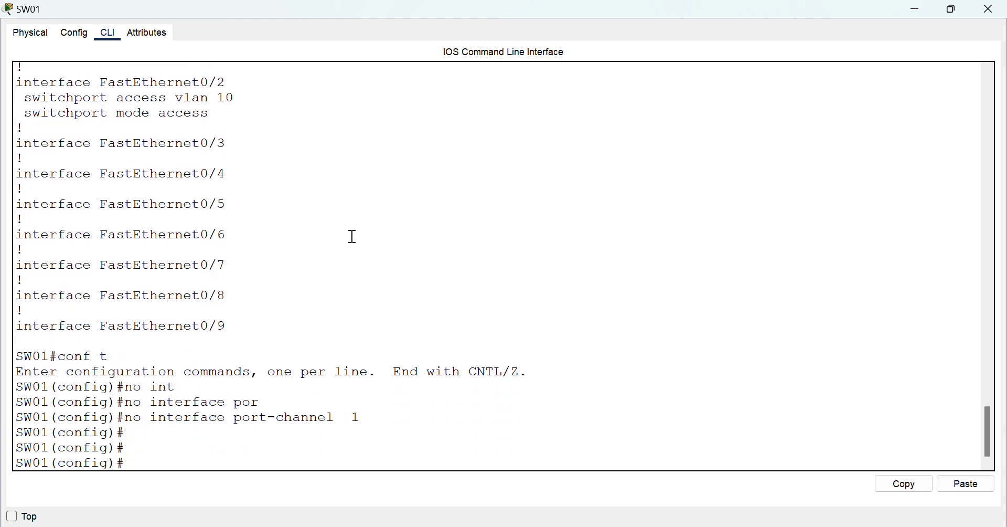
- Re-display SW01's running-config, checking that Fa0/1 and Fa0/2 remain VLAN 10 access ports
{"action": "key", "text": "ctrl+z"}
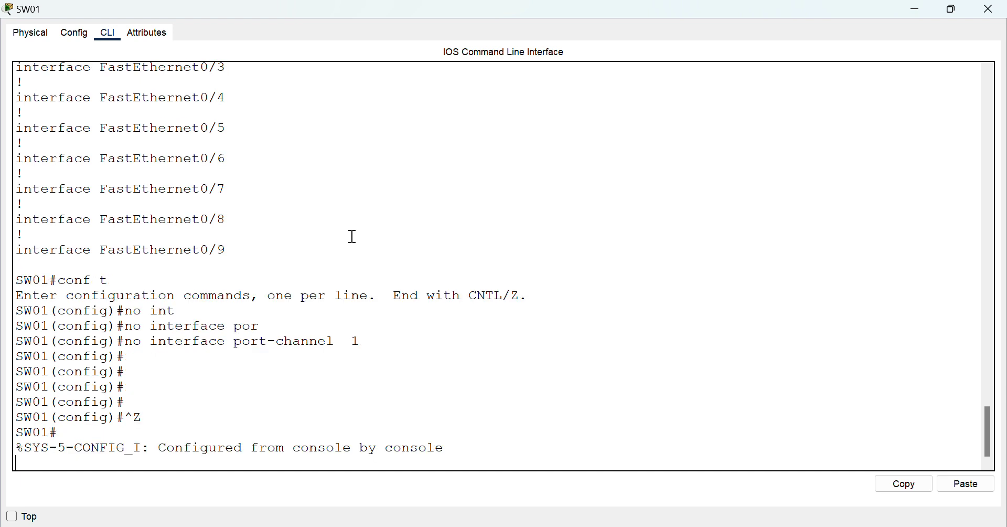
{"action": "key", "text": "Return"}
{"action": "key", "text": "Return"}
{"action": "key", "text": "Up"}
{"action": "key", "text": "Up"}
{"action": "key", "text": "Return"}
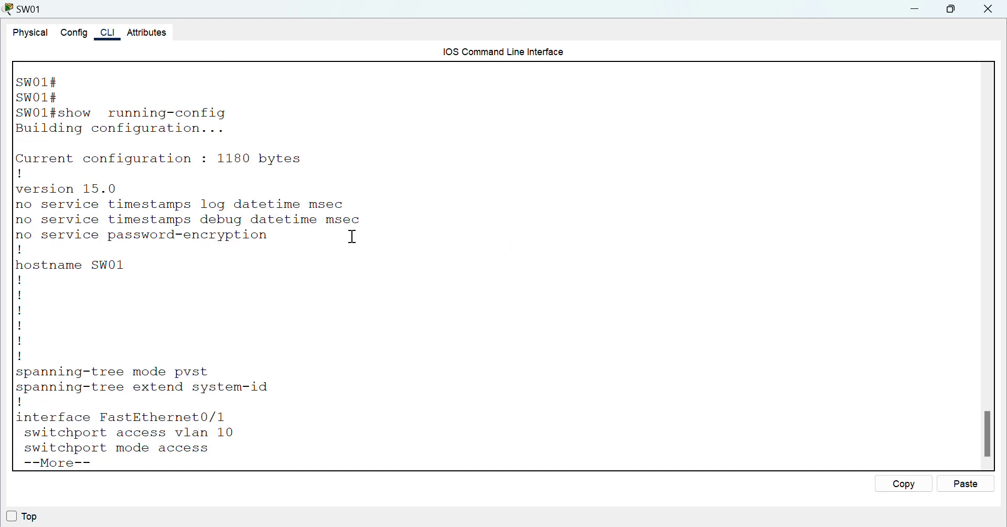
{"action": "key", "text": "space"}
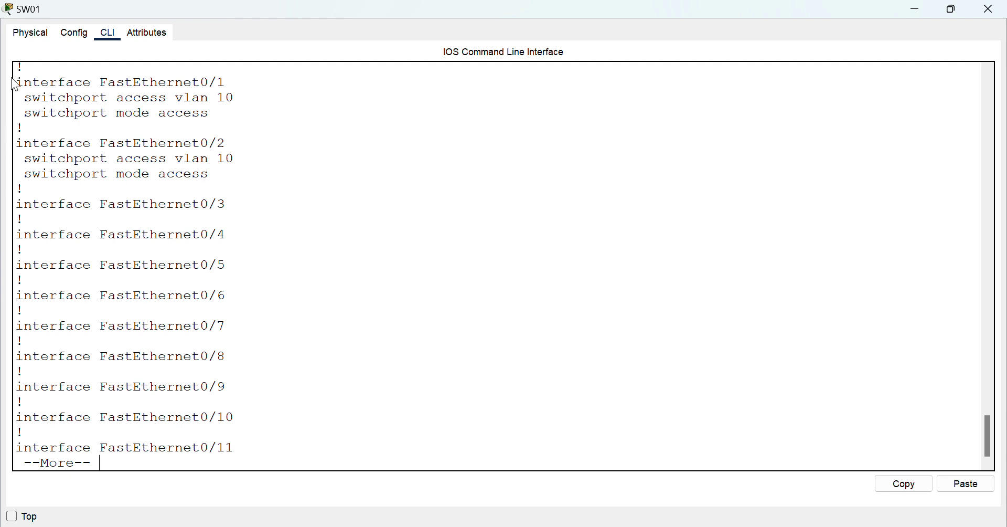
{"action": "left_click_drag", "start_coordinate": [16, 82], "coordinate": [238, 171]}
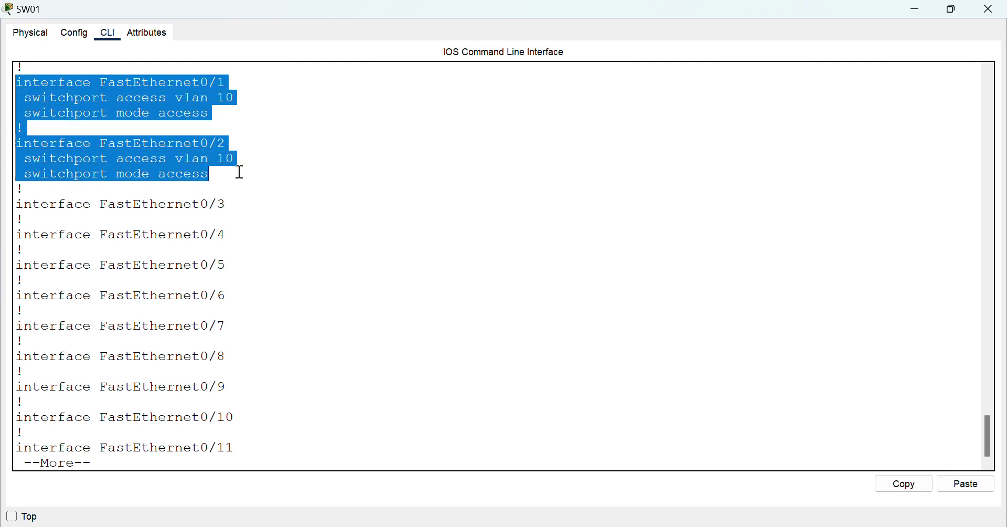
{"action": "key", "text": "ctrl+c"}
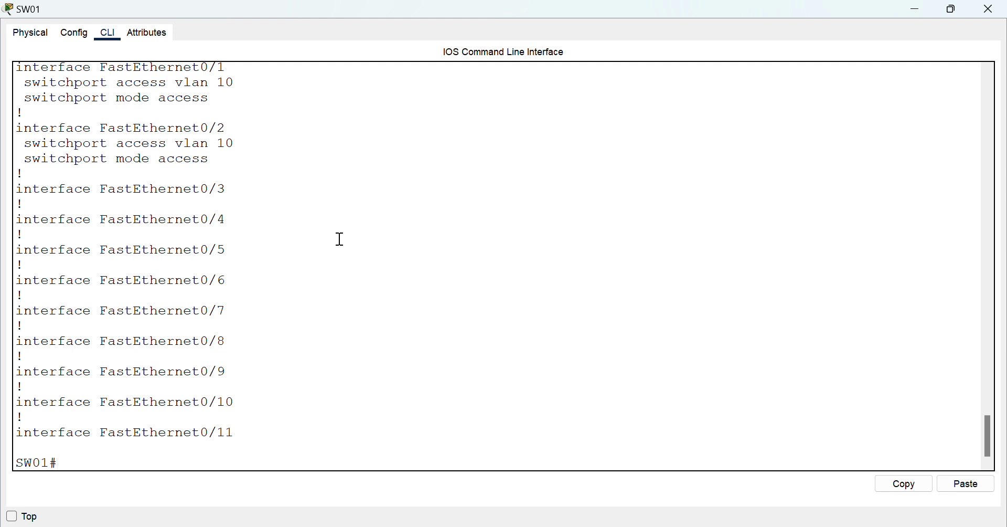
- Select the interface range FastEthernet 0/1 - 2 in SW01's global configuration mode
{"action": "type", "text": "conf t"}
{"action": "key", "text": "Return"}
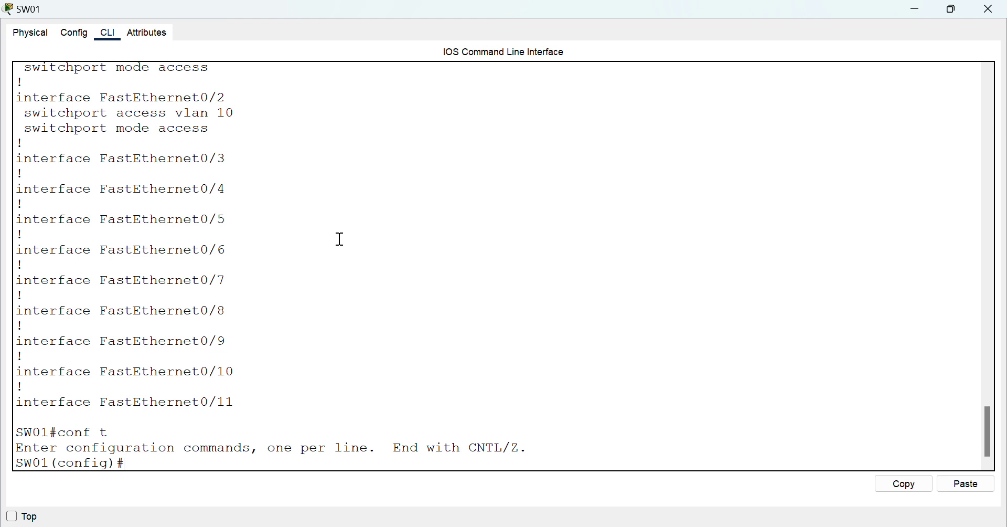
{"action": "type", "text": "in"}
{"action": "key", "text": "Tab"}
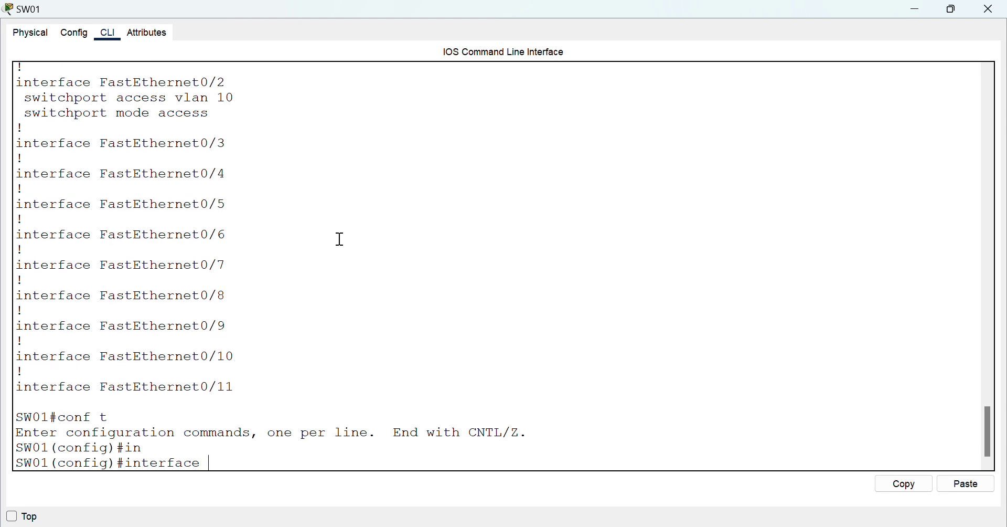
{"action": "type", "text": "r"}
{"action": "key", "text": "Tab"}
{"action": "type", "text": "f"}
{"action": "key", "text": "Tab"}
{"action": "type", "text": "0"}
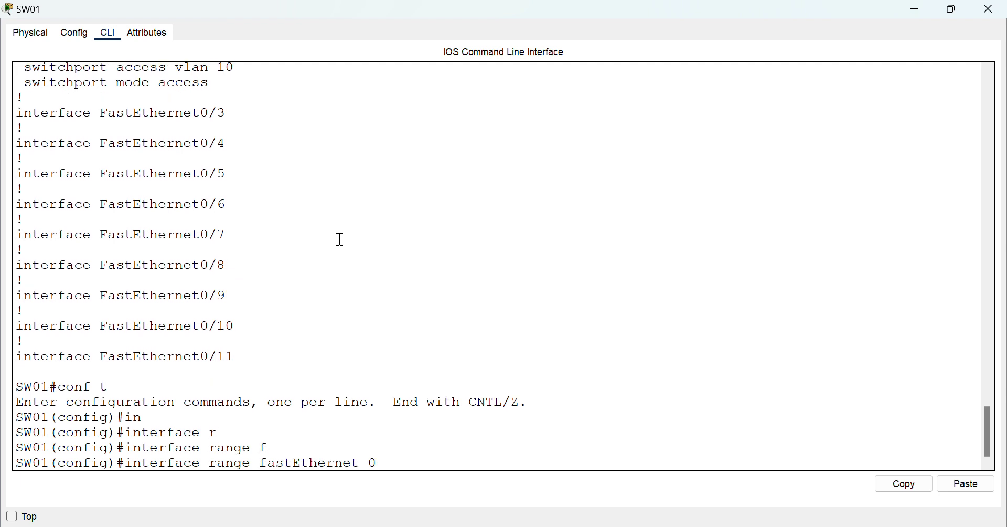
{"action": "type", "text": "/1 - 2"}
{"action": "key", "text": "Return"}
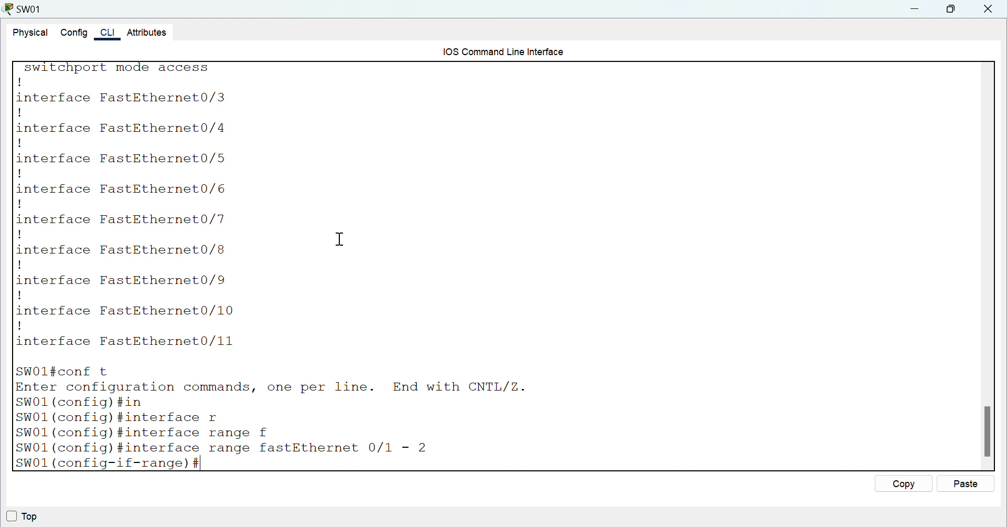
- Build the channel-group command with Tab completion and list its options
{"action": "type", "text": "cha"}
{"action": "key", "text": "Tab"}
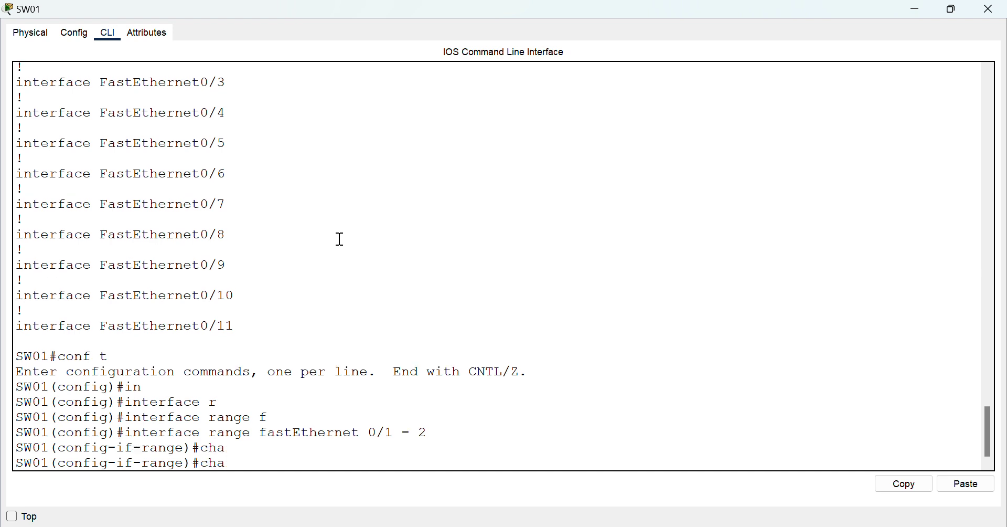
{"action": "type", "text": "nnel"}
{"action": "key", "text": "Tab"}
{"action": "type", "text": "-"}
{"action": "key", "text": "Tab"}
{"action": "type", "text": "g"}
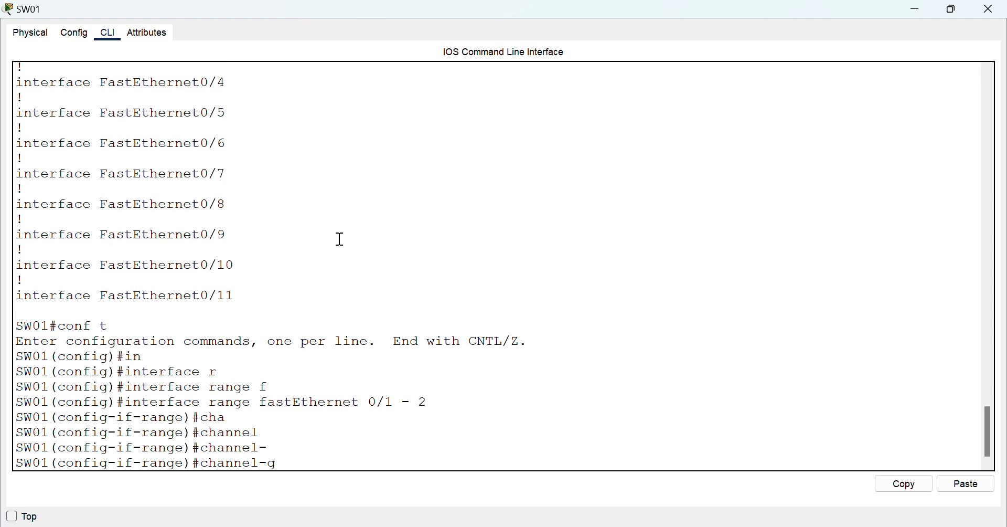
{"action": "key", "text": "Tab"}
{"action": "type", "text": "?"}
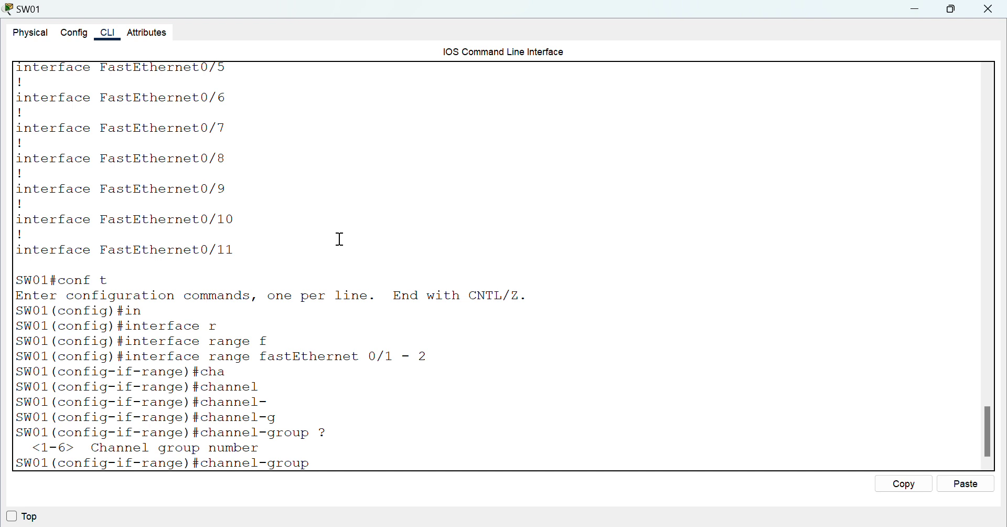
- List the channel-group 2 modes, noting LACP active, and begin entering active mode
{"action": "type", "text": "2"}
{"action": "type", "text": " ?"}
{"action": "type", "text": "mod"}
{"action": "key", "text": "Tab"}
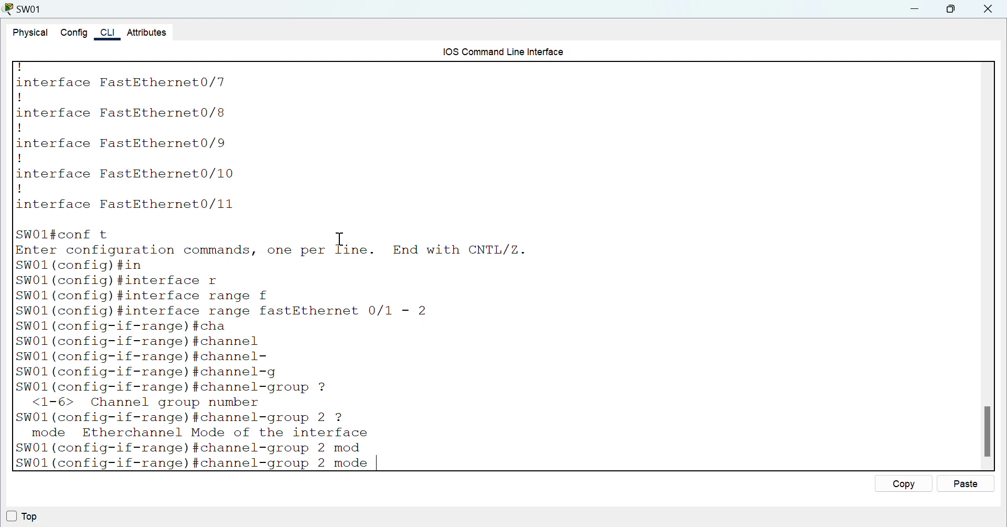
{"action": "type", "text": "?"}
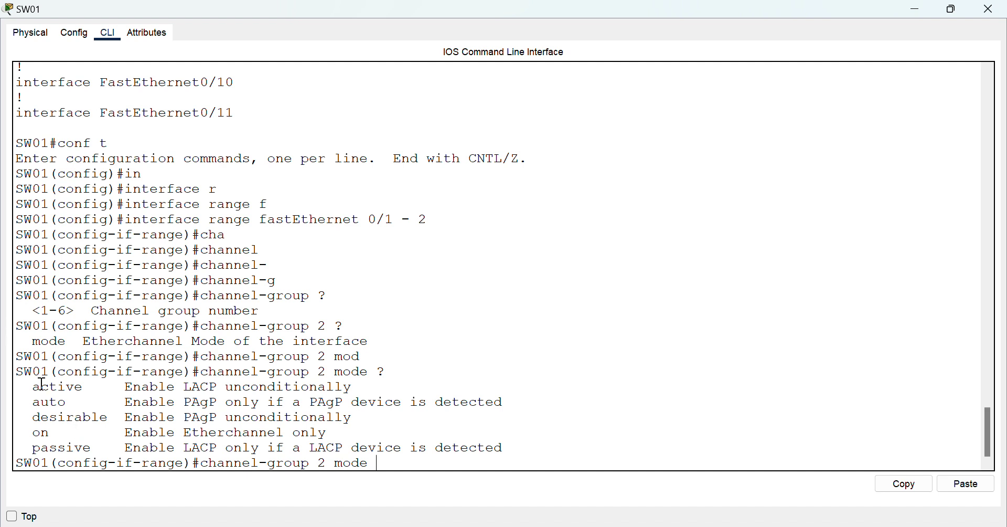
{"action": "left_click_drag", "start_coordinate": [32, 386], "coordinate": [353, 387]}
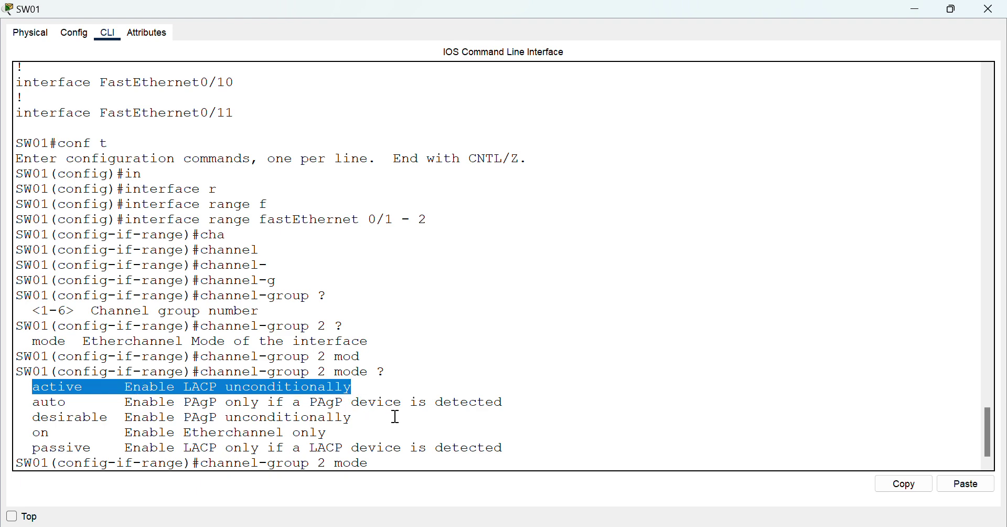
{"action": "type", "text": "ac"}
{"action": "key", "text": "Tab"}
- Apply channel-group 2 mode active on Fa0/1–0/2, creating Port-channel 2
{"action": "key", "text": "Return"}
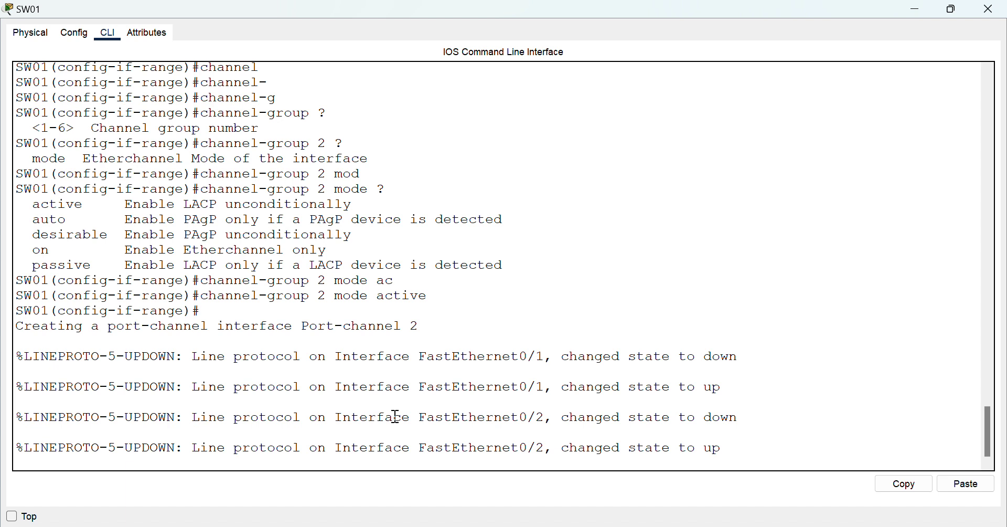
{"action": "key", "text": "Return"}
{"action": "key", "text": "Return"}
{"action": "key", "text": "Return"}
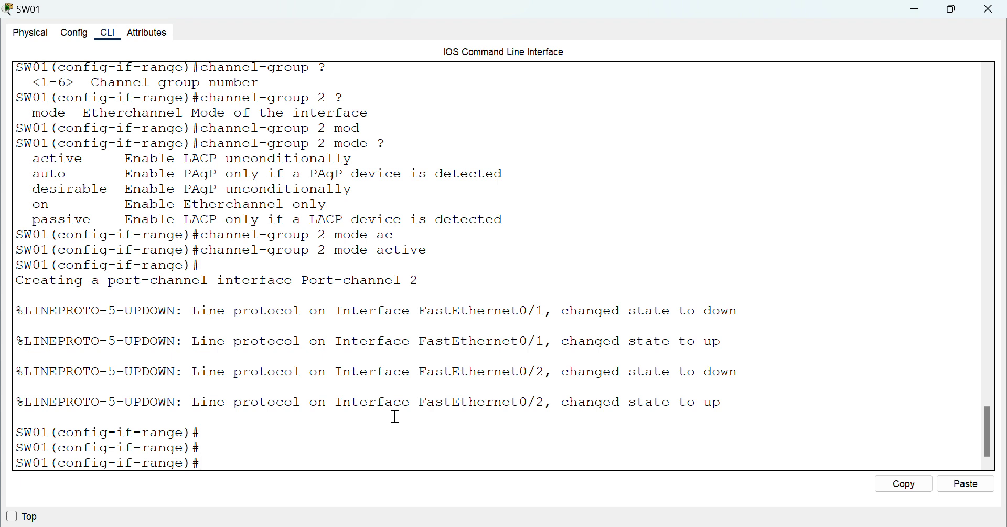
{"action": "type", "text": "s"}
{"action": "key", "text": "BackSpace"}
- Show SW01's running-config and highlight the new Port-channel2 interface
{"action": "key", "text": "ctrl+z"}
{"action": "type", "text": "sho"}
{"action": "key", "text": "Tab"}
{"action": "type", "text": "ru"}
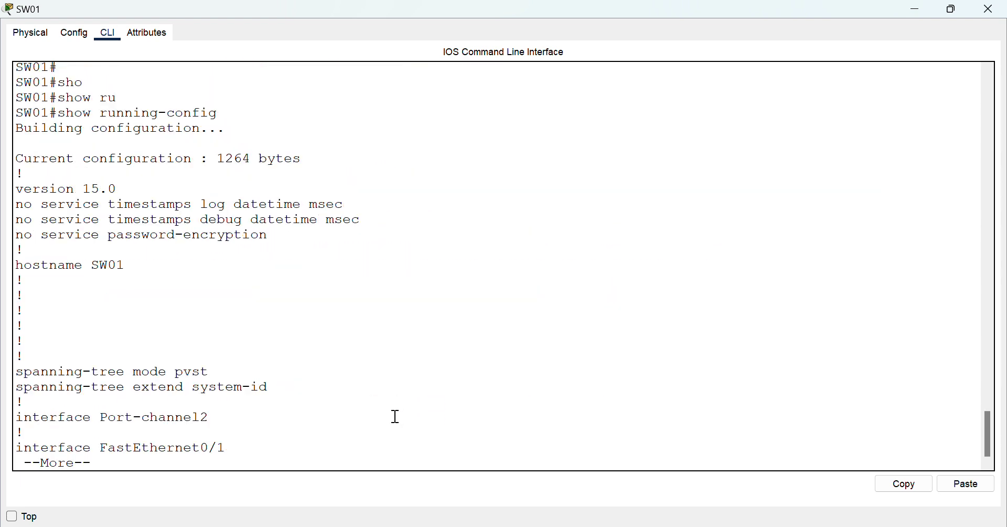
{"action": "key", "text": "space"}
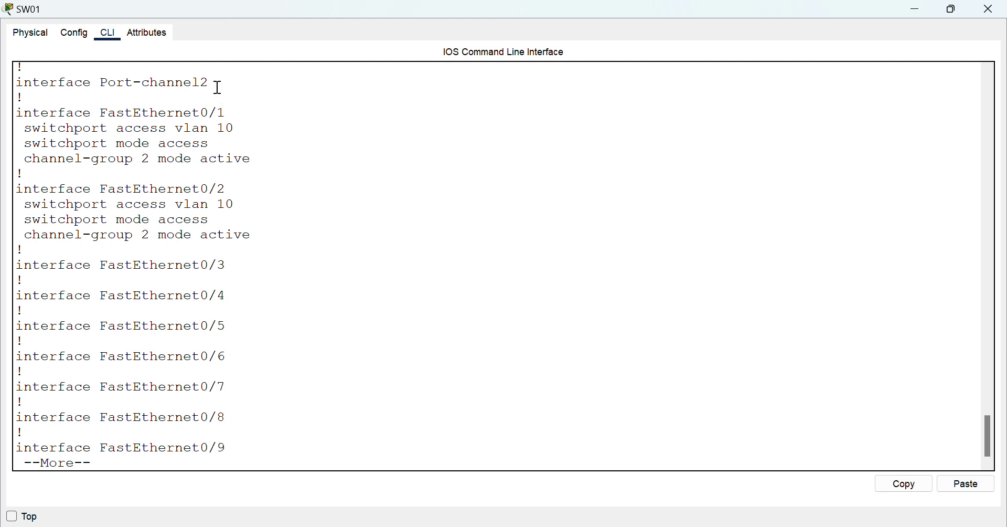
{"action": "left_click_drag", "start_coordinate": [218, 87], "coordinate": [41, 82]}
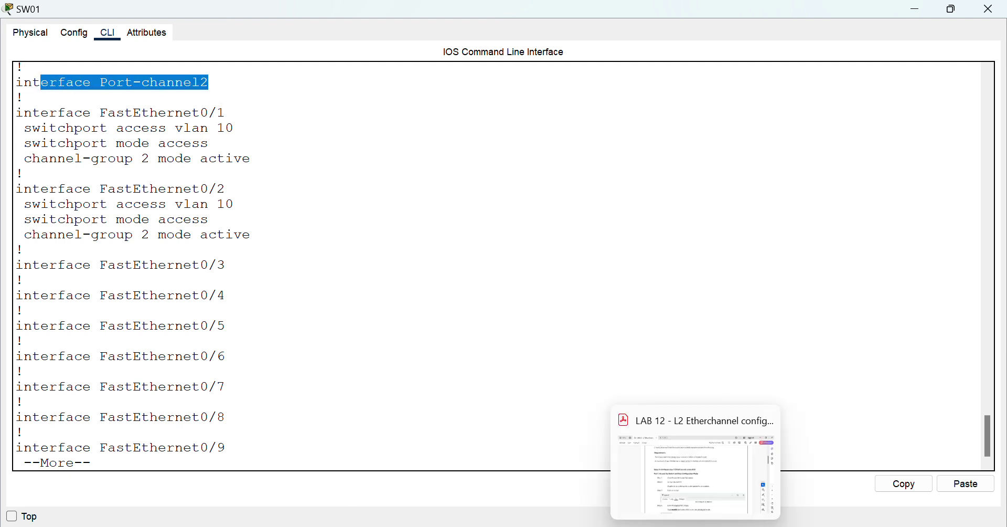
- Maximize SW02's CLI and select the interface range FastEthernet 0/1 - 2
{"action": "mouse_move", "coordinate": [660, 526]}
{"action": "left_click", "coordinate": [793, 463]}
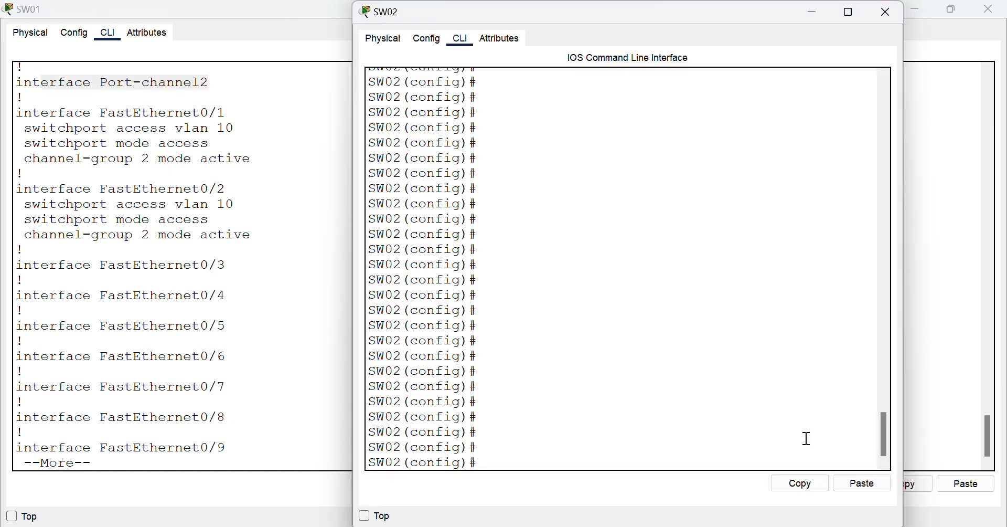
{"action": "left_click", "coordinate": [846, 11]}
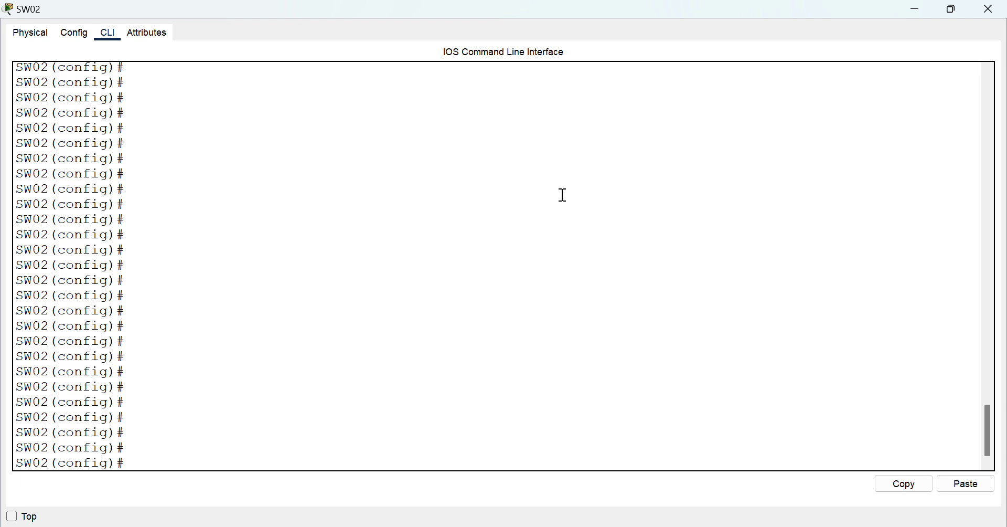
{"action": "type", "text": "int"}
{"action": "key", "text": "Tab"}
{"action": "type", "text": "r"}
{"action": "key", "text": "Tab"}
{"action": "type", "text": "f"}
{"action": "key", "text": "Tab"}
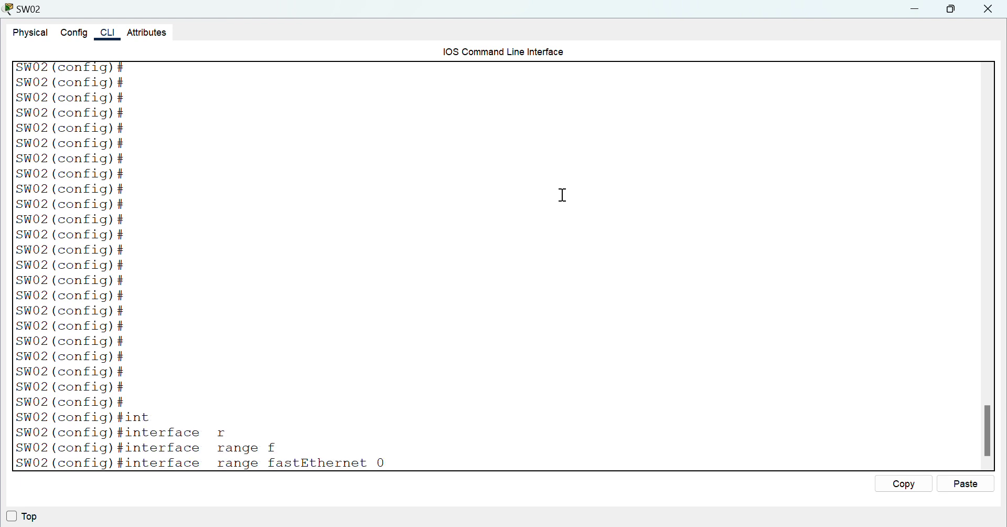
{"action": "type", "text": "0/1 - 2"}
{"action": "key", "text": "Return"}
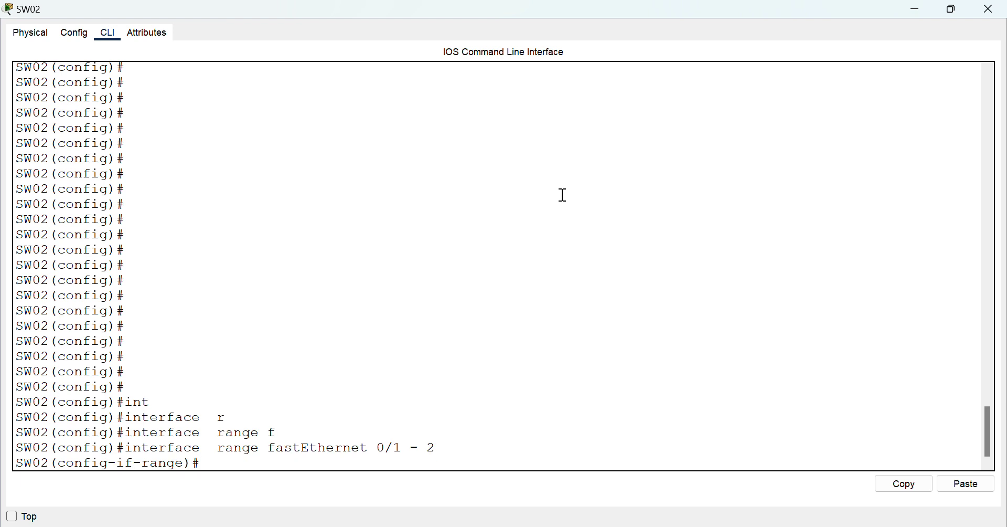
- List the channel-group 2 modes on SW02, comparing the active and passive options
{"action": "type", "text": "cha"}
{"action": "key", "text": "Tab"}
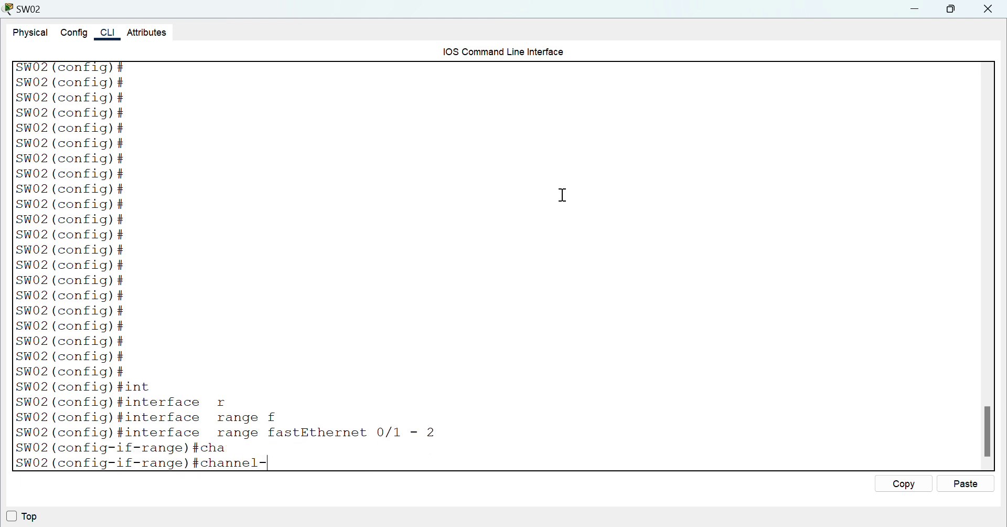
{"action": "type", "text": "nnel-g"}
{"action": "key", "text": "Tab"}
{"action": "type", "text": "2 mod"}
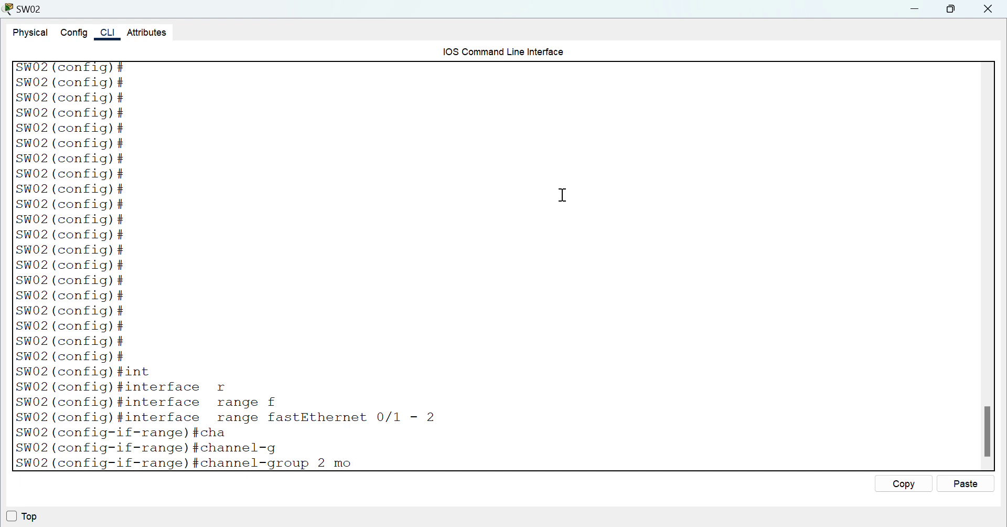
{"action": "key", "text": "Tab"}
{"action": "type", "text": "?"}
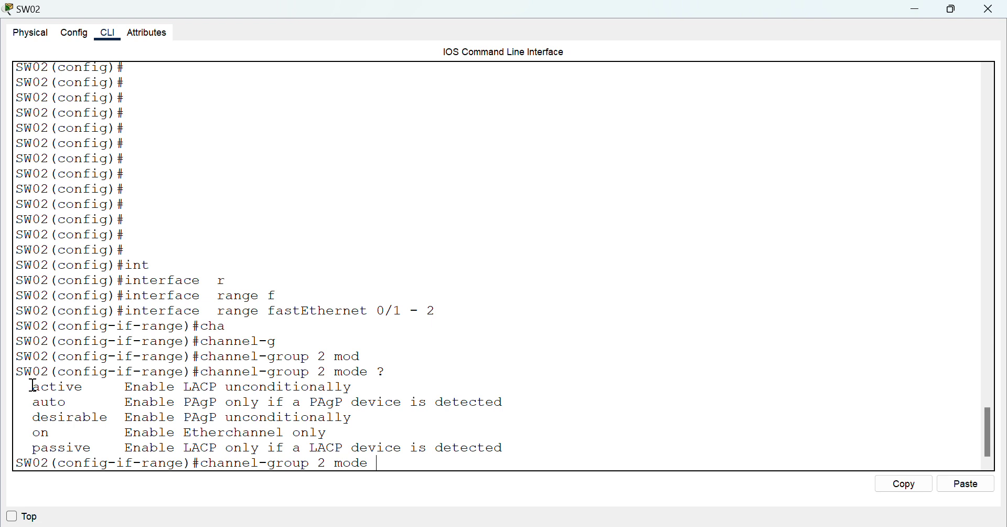
{"action": "left_click_drag", "start_coordinate": [32, 387], "coordinate": [84, 388]}
{"action": "left_click_drag", "start_coordinate": [32, 448], "coordinate": [103, 448]}
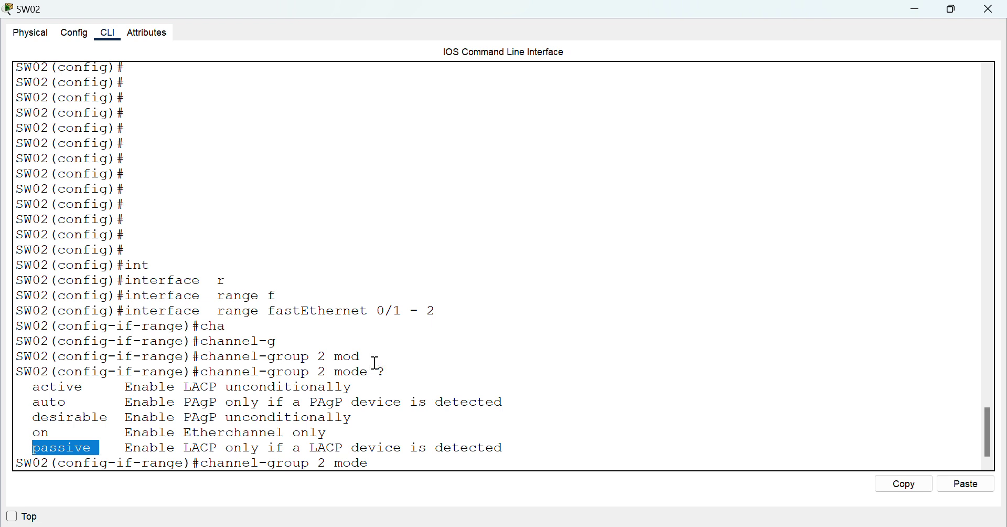
- Apply channel-group 2 mode passive on SW02, then return to the topology view
{"action": "type", "text": "pa"}
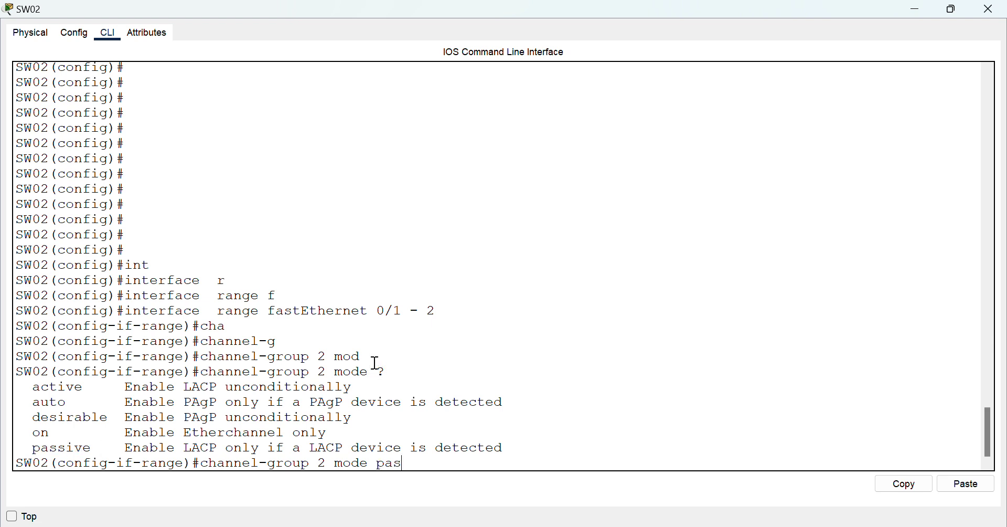
{"action": "type", "text": "s"}
{"action": "key", "text": "Tab"}
{"action": "key", "text": "Return"}
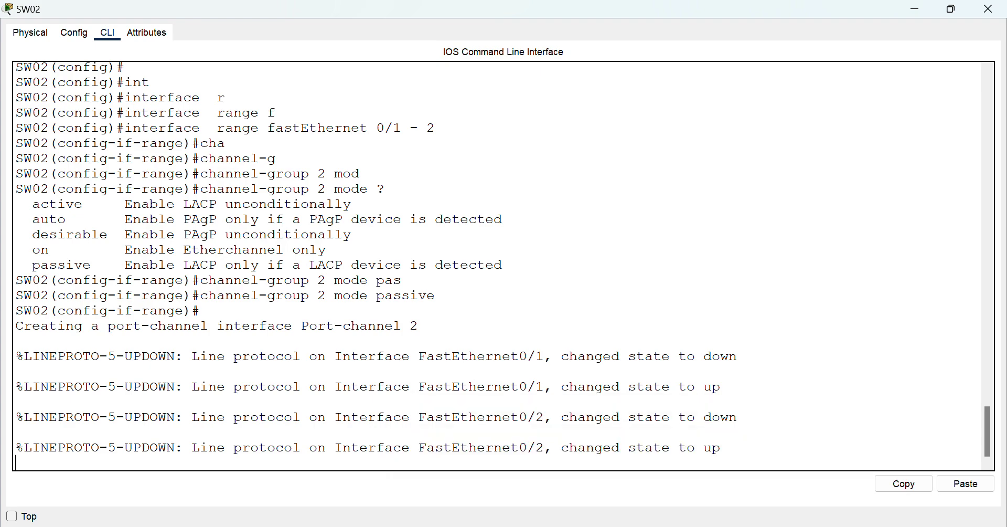
{"action": "left_click", "coordinate": [525, 471]}
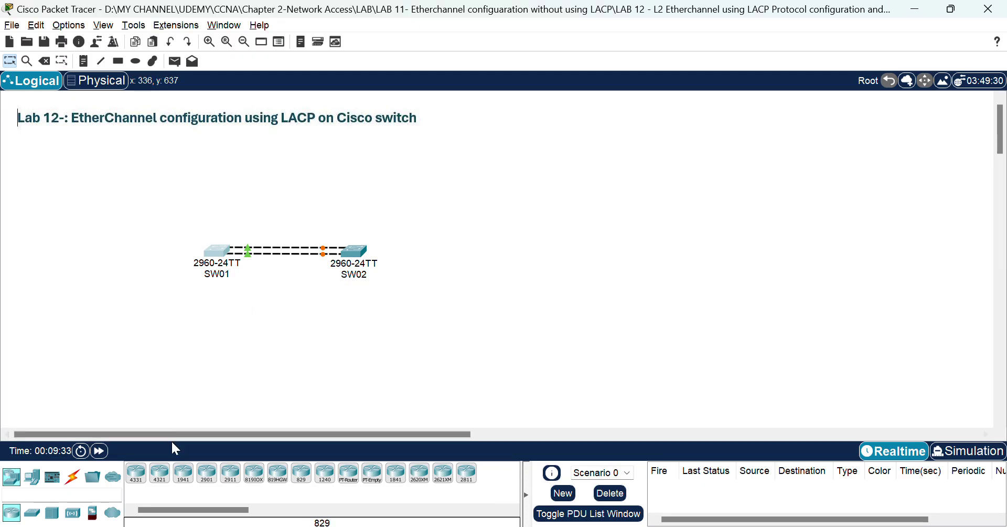
- Fast-forward the simulation time so the SW01–SW02 link lights turn green
{"action": "left_click", "coordinate": [101, 452]}
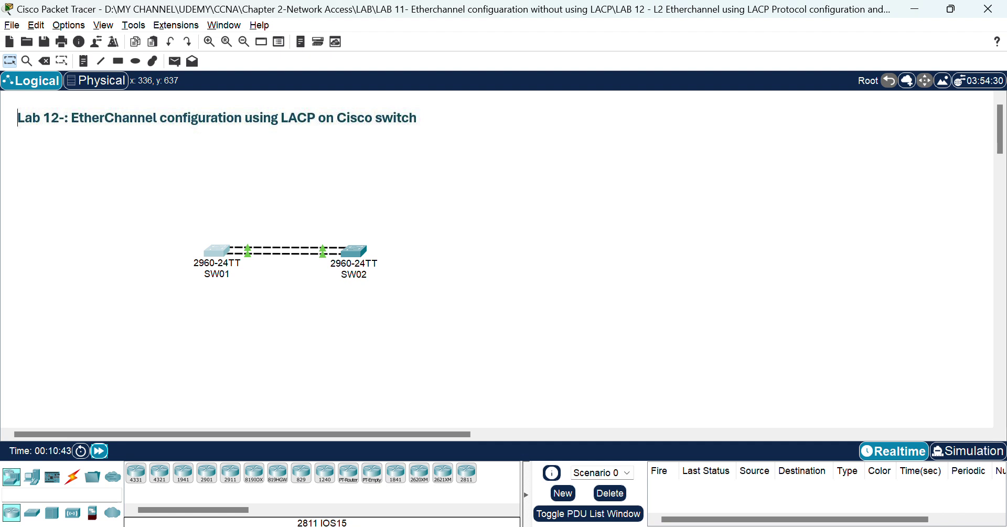
- Return to SW01's CLI, end the config listing as Port-channel2 comes up, and begin a show command
{"action": "mouse_move", "coordinate": [656, 519]}
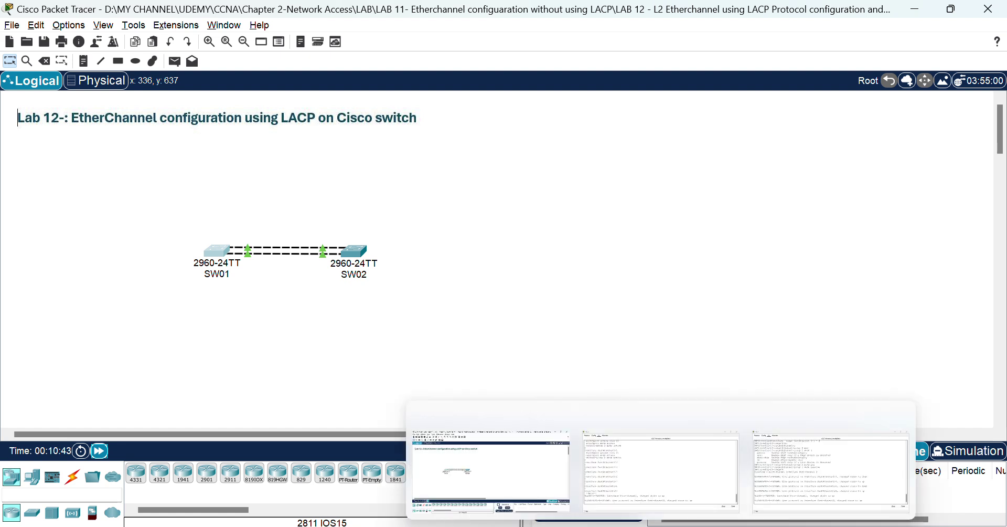
{"action": "left_click", "coordinate": [640, 487]}
{"action": "key", "text": "Return"}
{"action": "key", "text": "Return"}
{"action": "key", "text": "Return"}
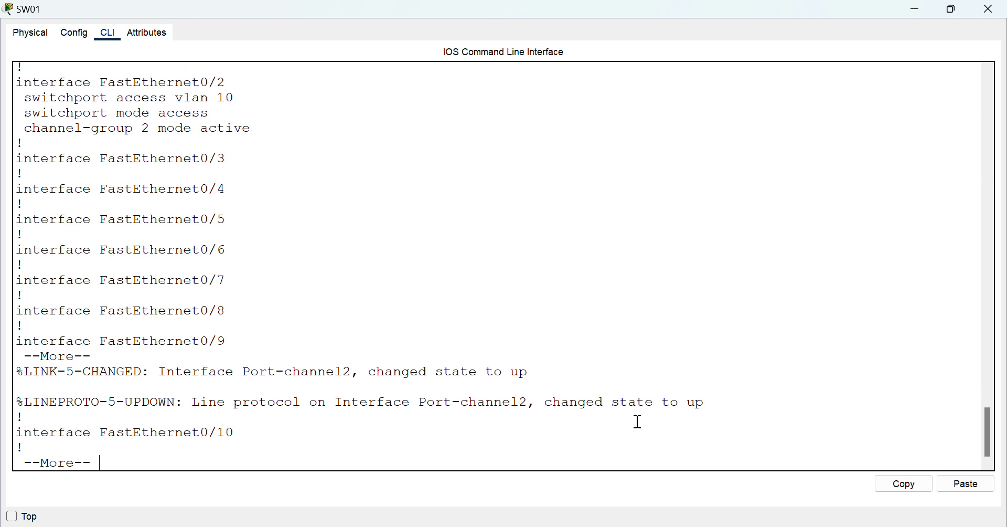
{"action": "key", "text": "Return"}
{"action": "key", "text": "q"}
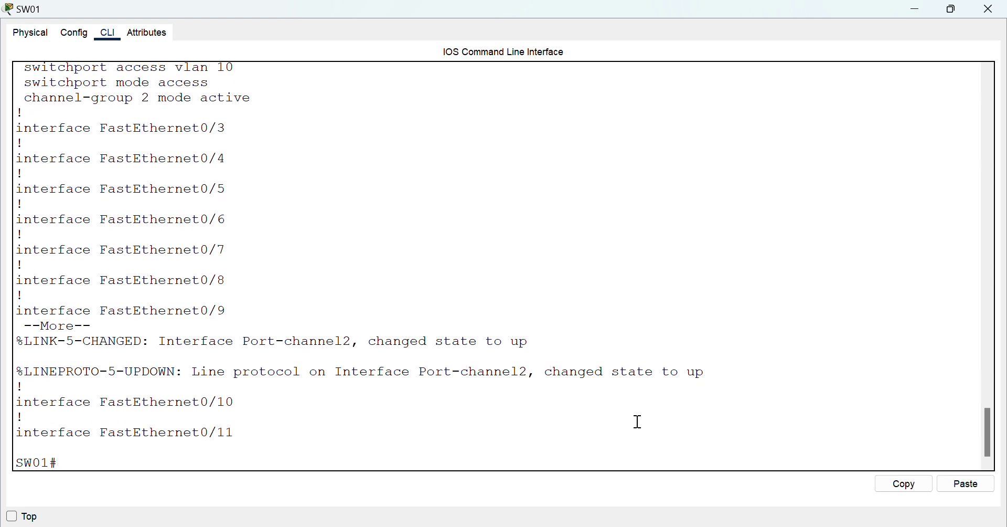
{"action": "type", "text": "sho"}
{"action": "key", "text": "Tab"}
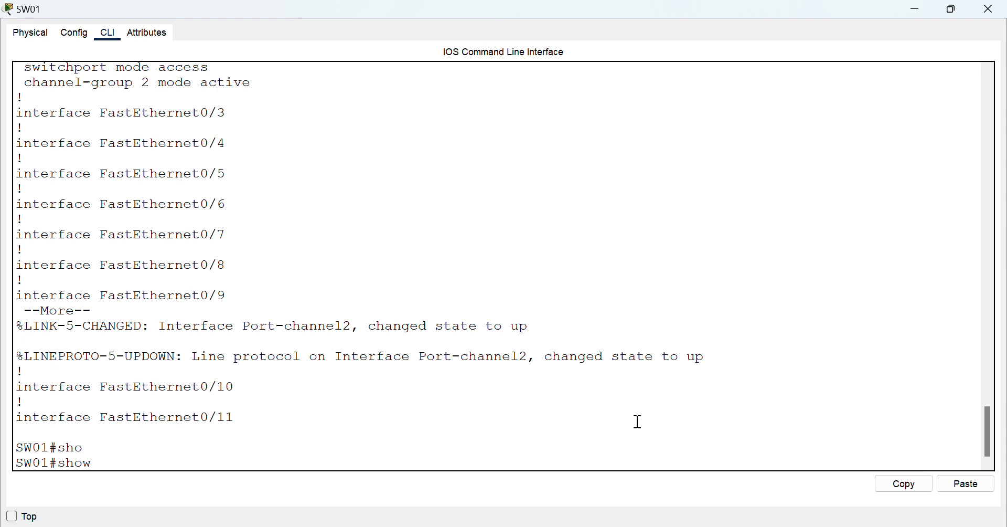
{"action": "key", "text": "alt+Tab"}
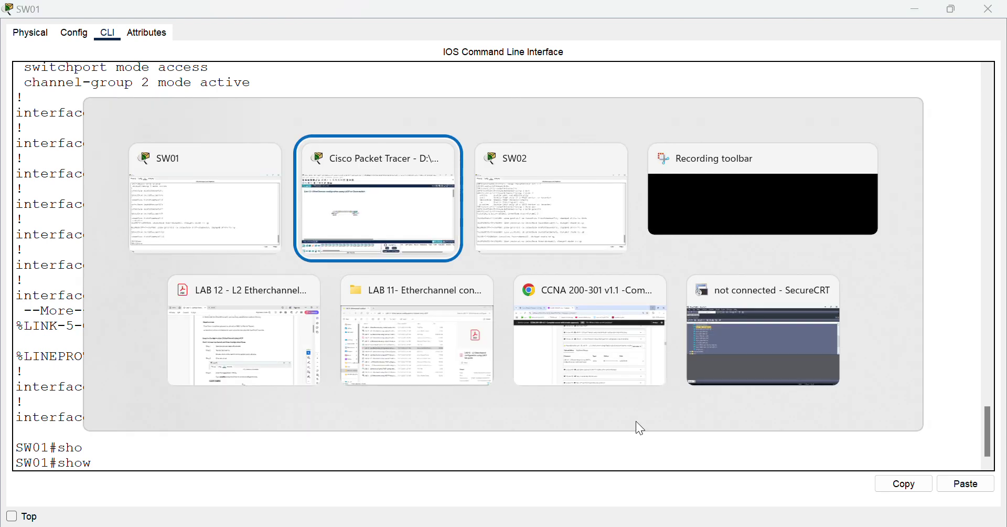
- Locate and highlight 'show etherchannel summary' in the handout's Part 3, then return to SW01
{"action": "key", "text": "alt+Tab"}
{"action": "key", "text": "alt+Tab"}
{"action": "key", "text": "alt+Tab"}
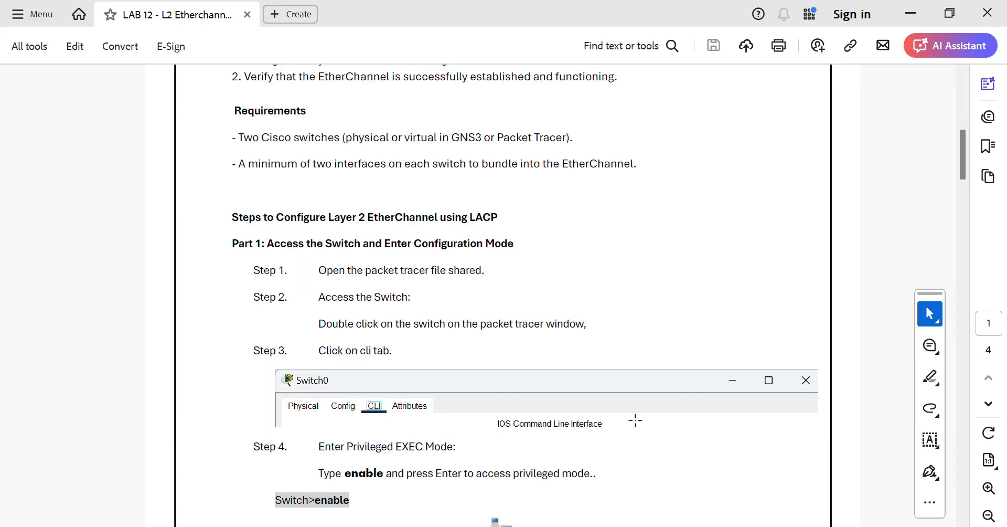
{"action": "scroll", "coordinate": [433, 279], "scroll_direction": "down", "scroll_amount": 10}
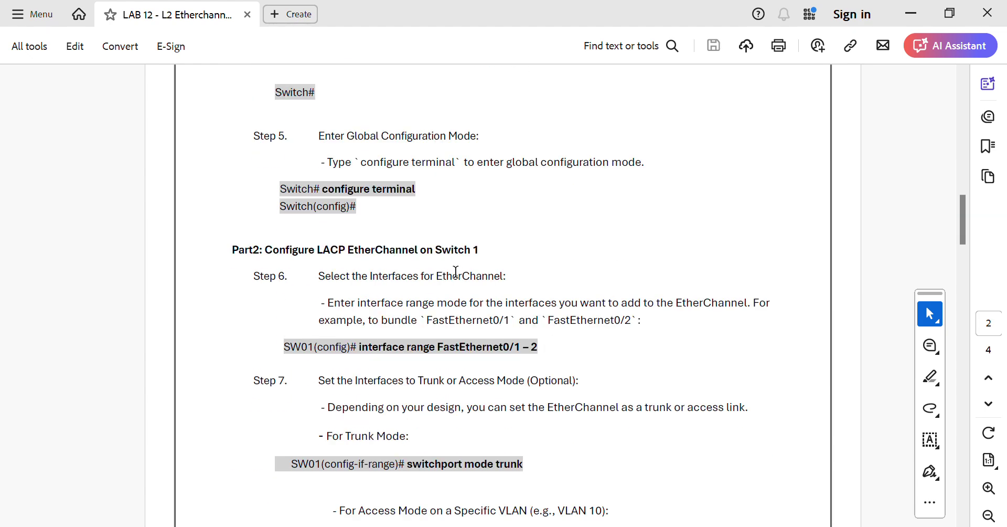
{"action": "scroll", "coordinate": [293, 214], "scroll_direction": "down", "scroll_amount": 5}
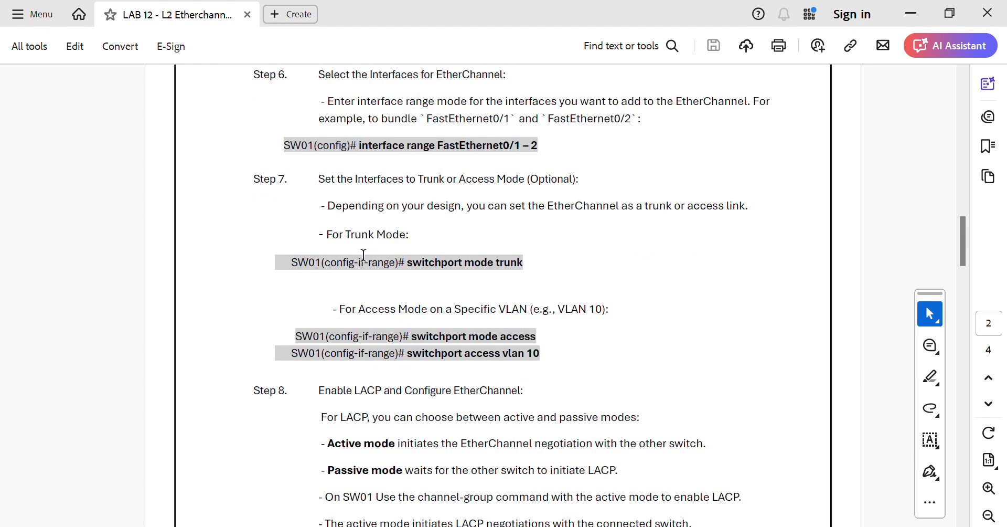
{"action": "scroll", "coordinate": [444, 192], "scroll_direction": "down", "scroll_amount": 3}
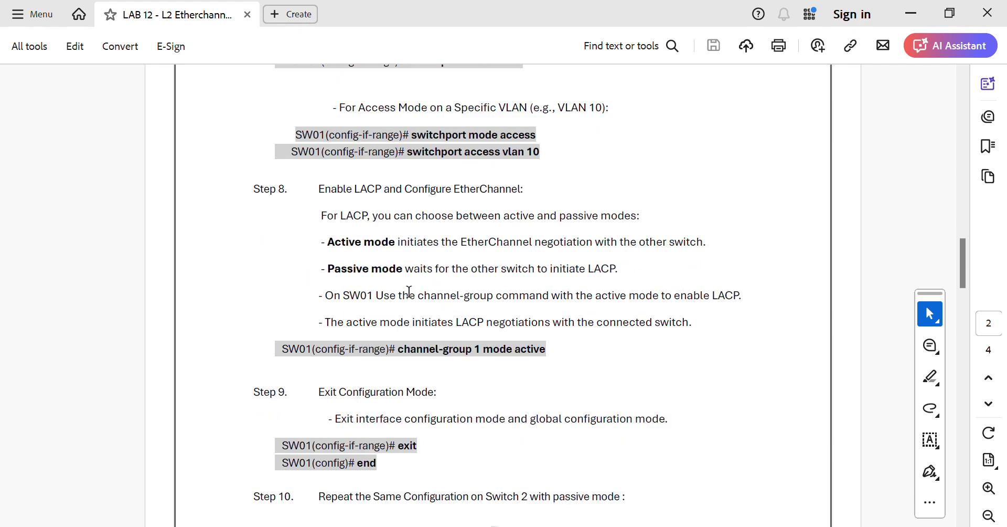
{"action": "scroll", "coordinate": [378, 278], "scroll_direction": "down", "scroll_amount": 6}
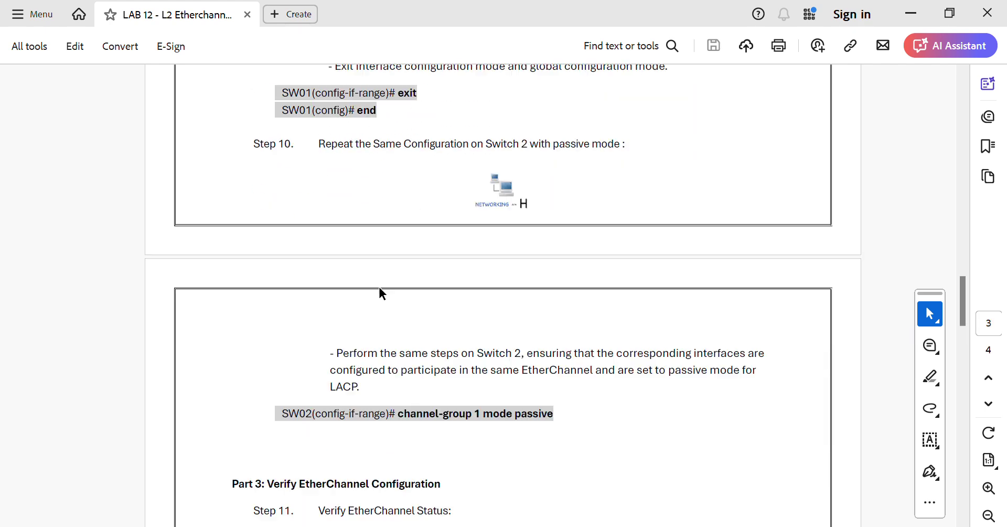
{"action": "scroll", "coordinate": [382, 290], "scroll_direction": "down", "scroll_amount": 2}
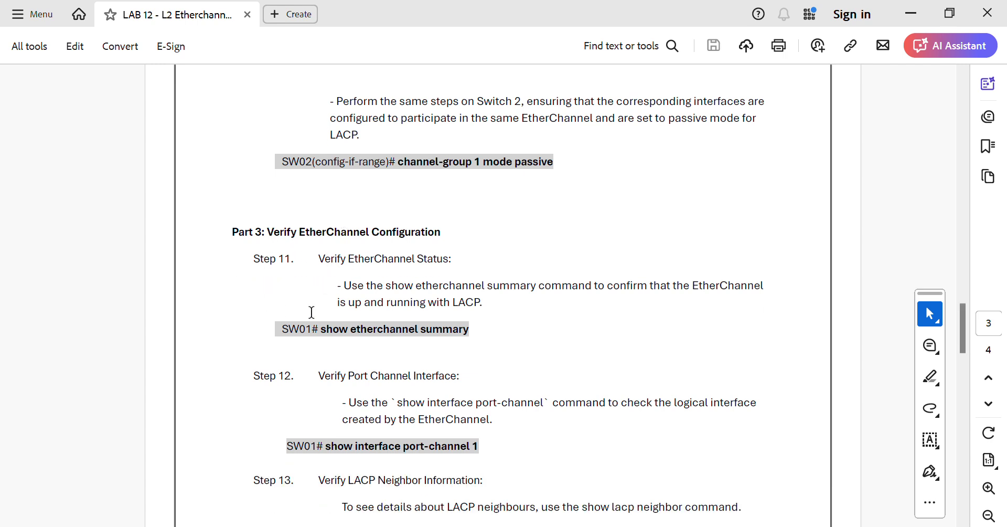
{"action": "left_click_drag", "start_coordinate": [320, 329], "coordinate": [486, 340]}
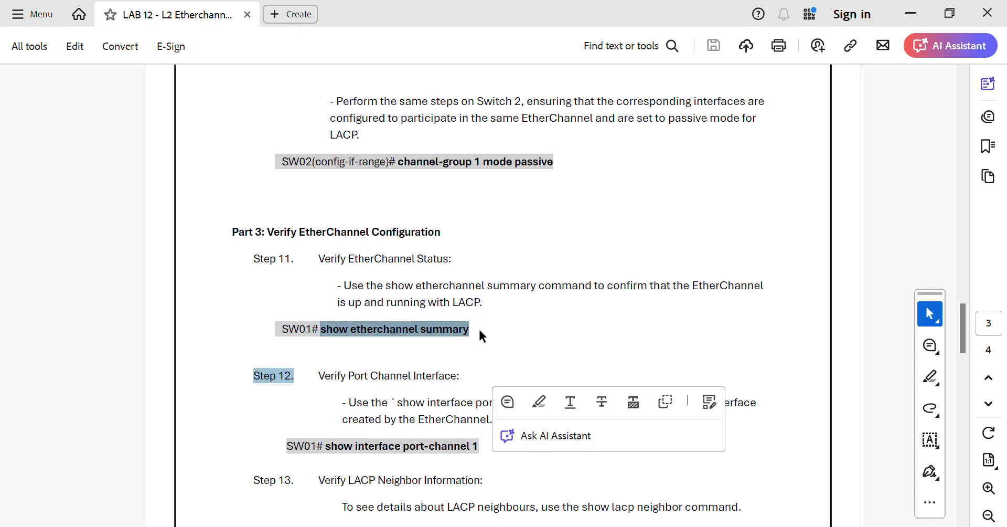
{"action": "key", "text": "alt+Tab"}
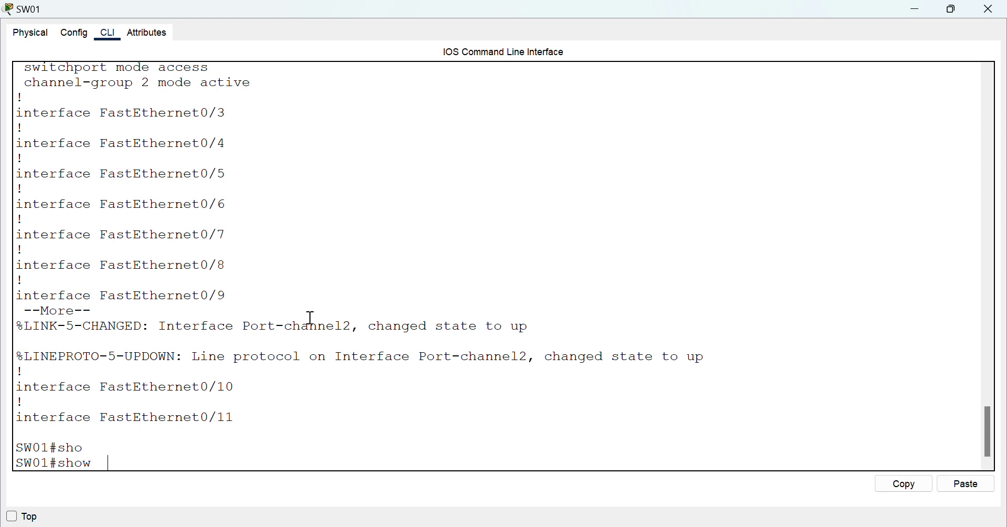
- Run show etherchannel summary on SW01 and highlight Po2's SU flags
{"action": "type", "text": "t"}
{"action": "key", "text": "Tab"}
{"action": "type", "text": "su"}
{"action": "key", "text": "Tab"}
{"action": "key", "text": "Return"}
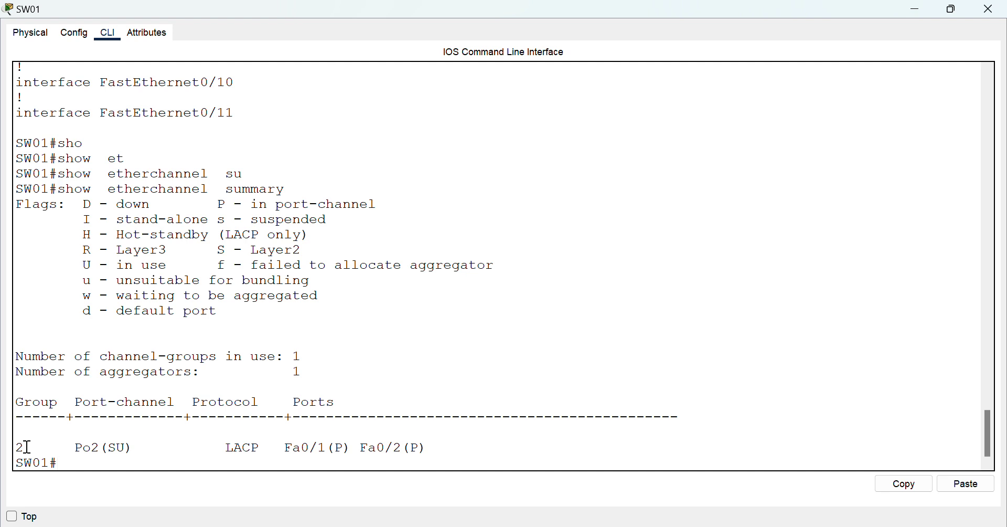
{"action": "left_click_drag", "start_coordinate": [7, 446], "coordinate": [131, 450]}
{"action": "left_click", "coordinate": [126, 449]}
{"action": "left_click_drag", "start_coordinate": [127, 450], "coordinate": [74, 452]}
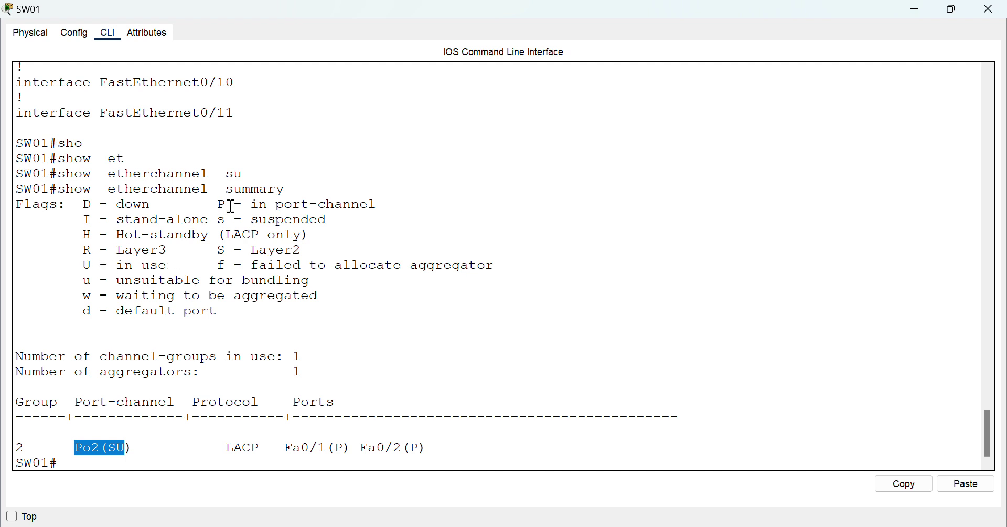
- Match the S, U and P flag meanings and the LACP protocol in the summary legend
{"action": "left_click_drag", "start_coordinate": [301, 250], "coordinate": [209, 250]}
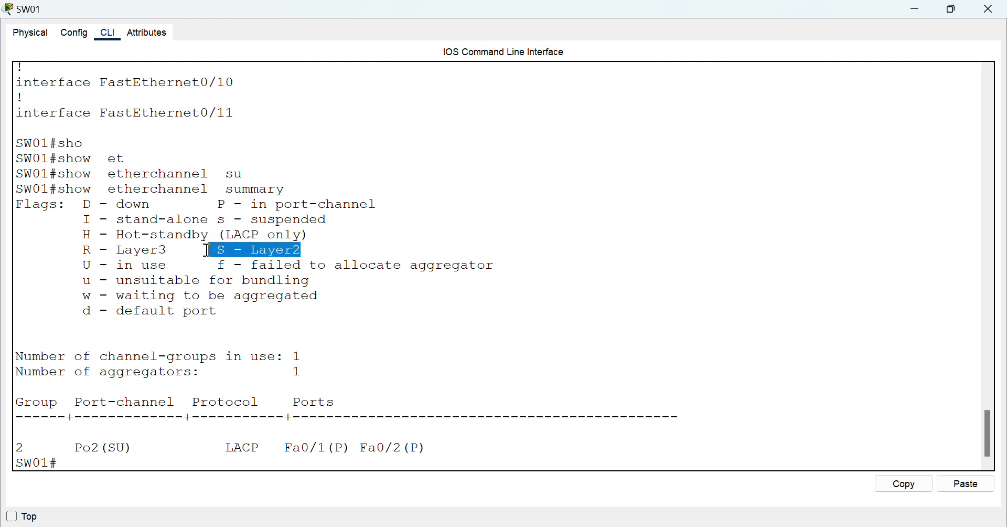
{"action": "left_click_drag", "start_coordinate": [83, 265], "coordinate": [175, 265]}
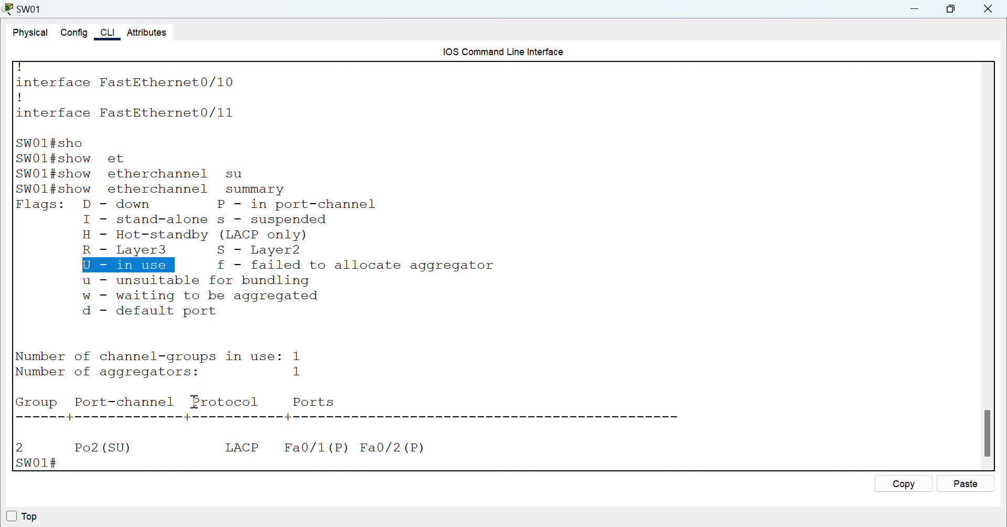
{"action": "left_click_drag", "start_coordinate": [192, 401], "coordinate": [251, 403]}
{"action": "left_click_drag", "start_coordinate": [227, 450], "coordinate": [444, 452]}
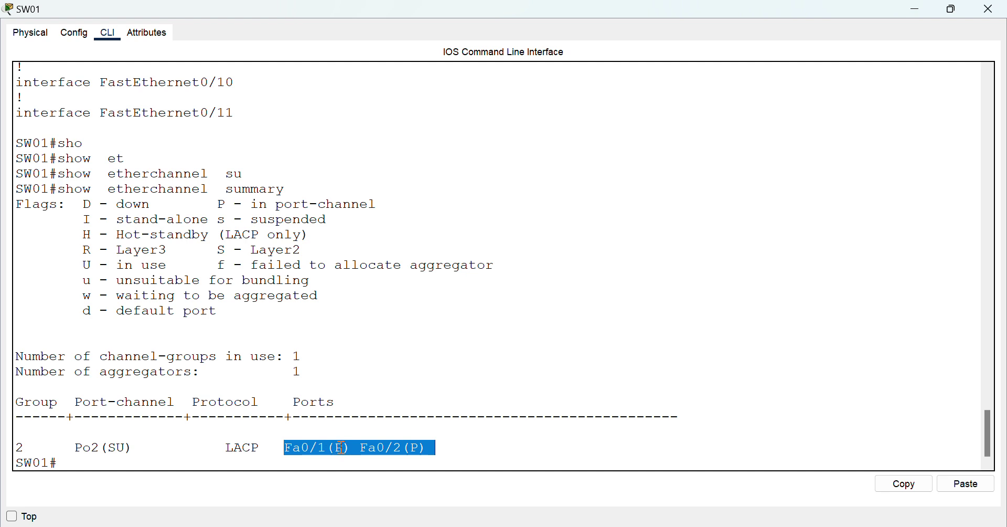
{"action": "left_click_drag", "start_coordinate": [218, 202], "coordinate": [412, 202]}
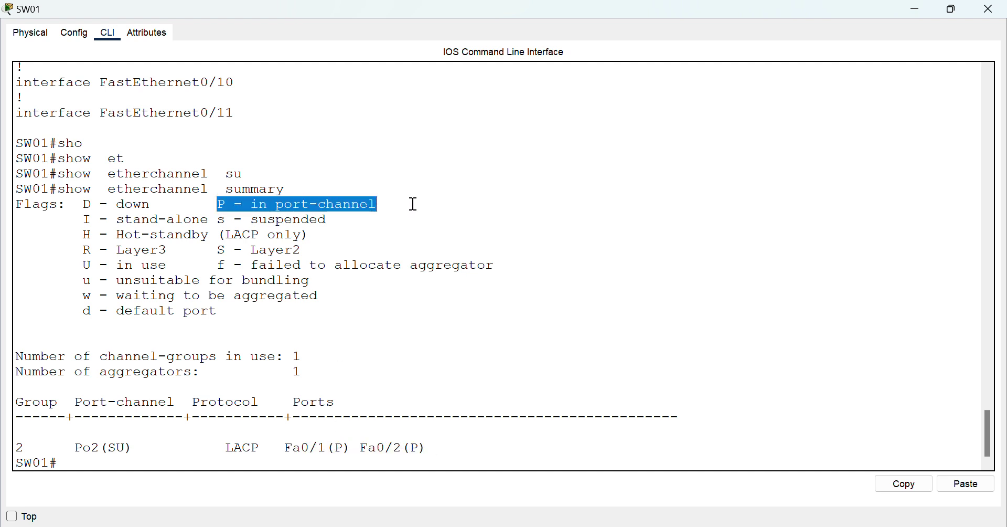
{"action": "left_click", "coordinate": [322, 315]}
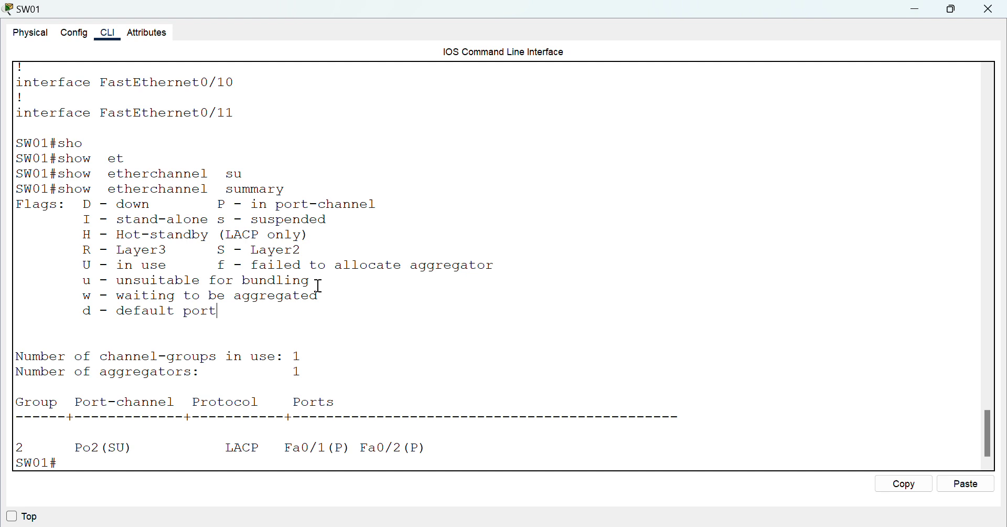
{"action": "key", "text": "Return"}
{"action": "key", "text": "Return"}
{"action": "key", "text": "Return"}
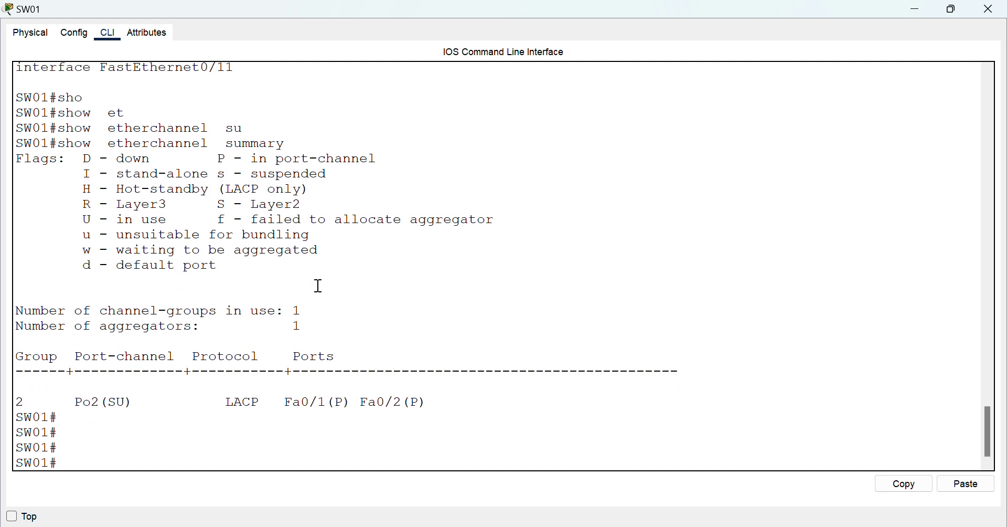
- Run show interfaces port-channel 2 on SW01 using Tab completion
{"action": "type", "text": "sho"}
{"action": "key", "text": "Tab"}
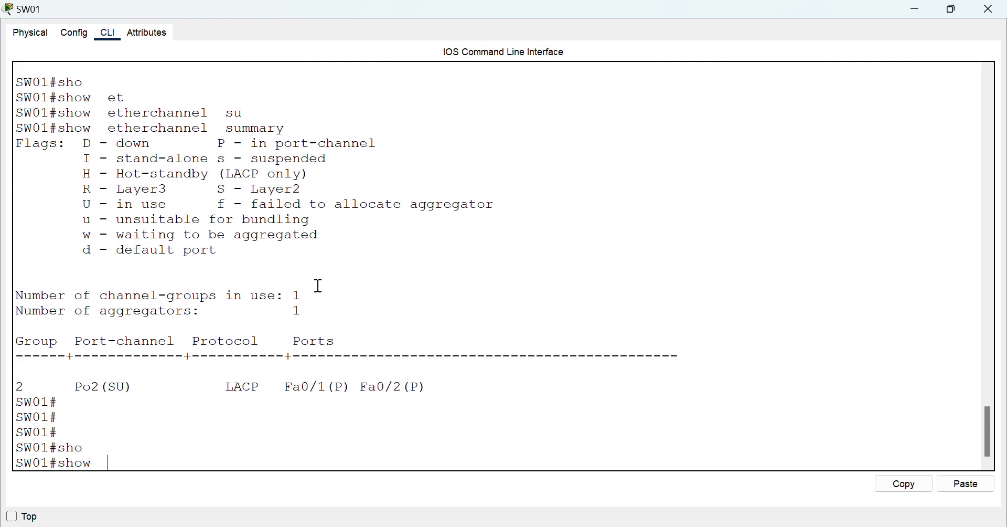
{"action": "type", "text": "int"}
{"action": "key", "text": "Tab"}
{"action": "type", "text": "por"}
{"action": "key", "text": "Tab"}
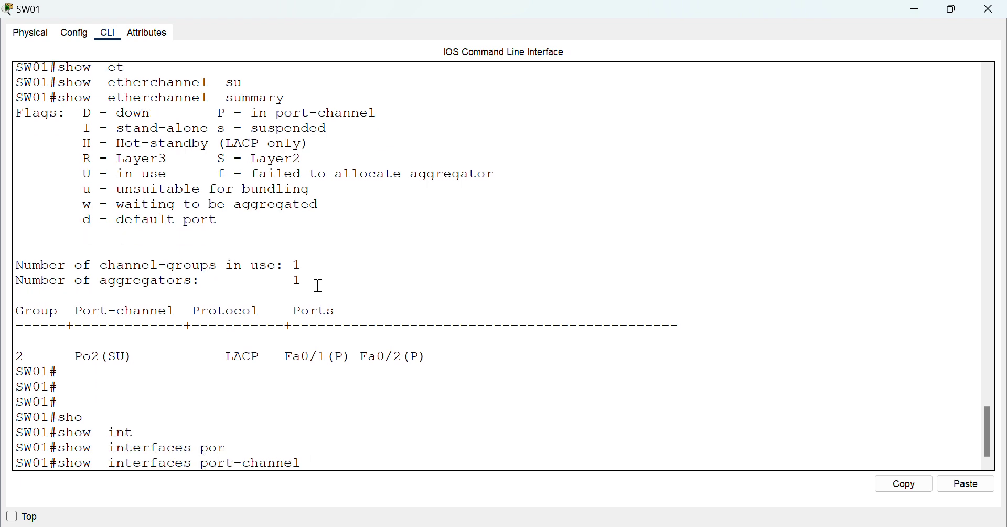
{"action": "type", "text": "2"}
{"action": "key", "text": "Return"}
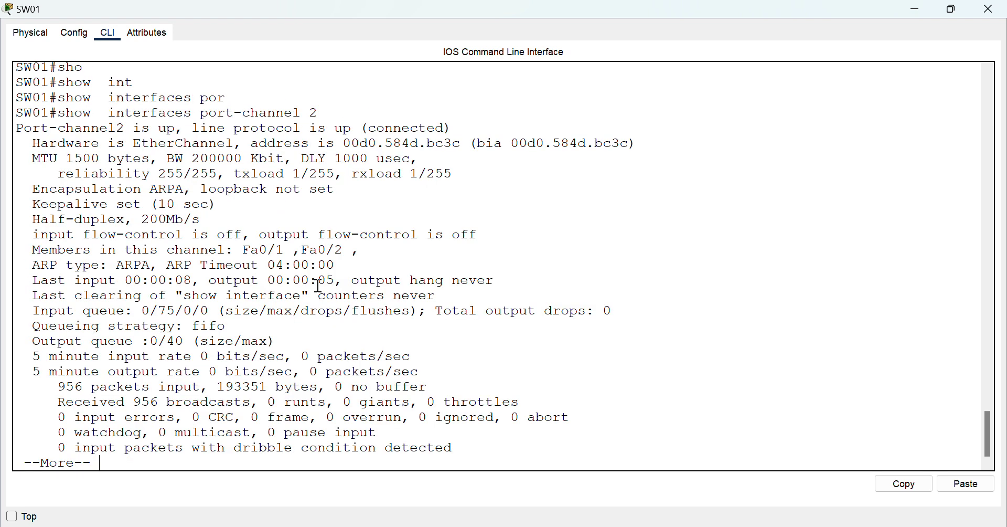
- Highlight the Port-channel2 up status line and the members line listing Fa0/1 and Fa0/2
{"action": "left_click_drag", "start_coordinate": [453, 128], "coordinate": [3, 126]}
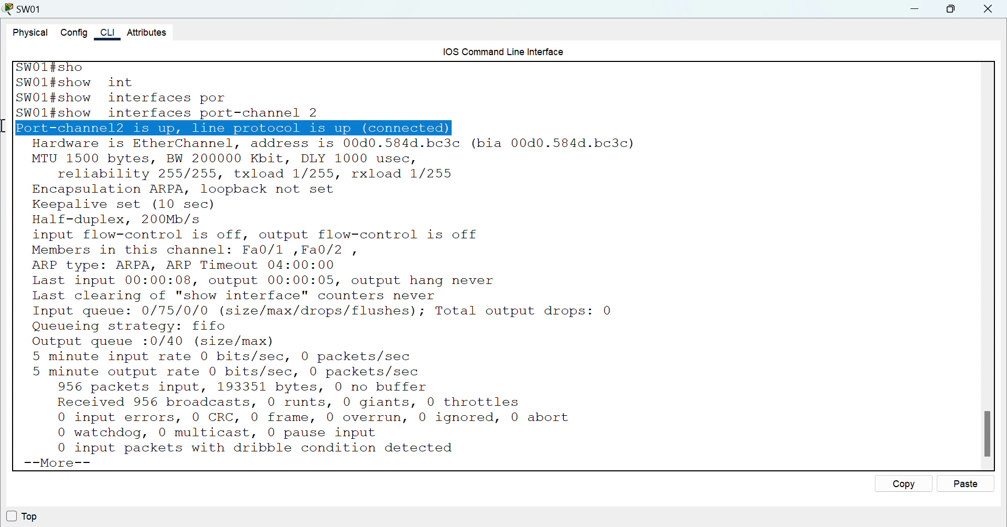
{"action": "left_click", "coordinate": [457, 132]}
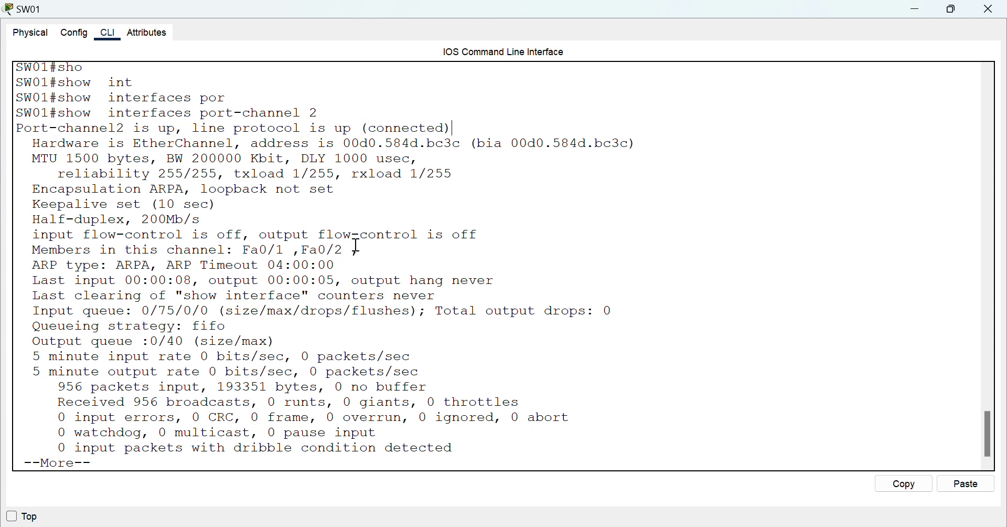
{"action": "left_click_drag", "start_coordinate": [350, 250], "coordinate": [34, 251]}
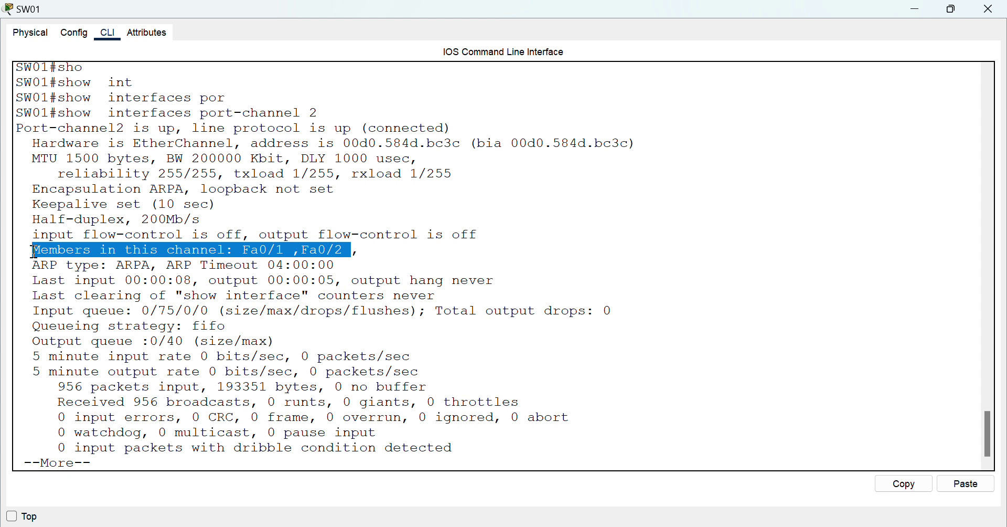
{"action": "left_click", "coordinate": [351, 251]}
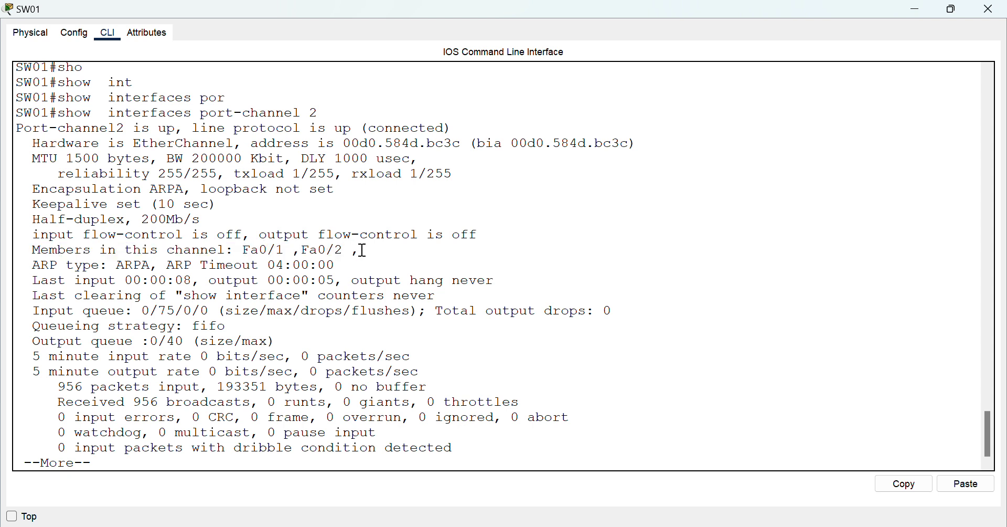
{"action": "left_click_drag", "start_coordinate": [362, 250], "coordinate": [16, 251]}
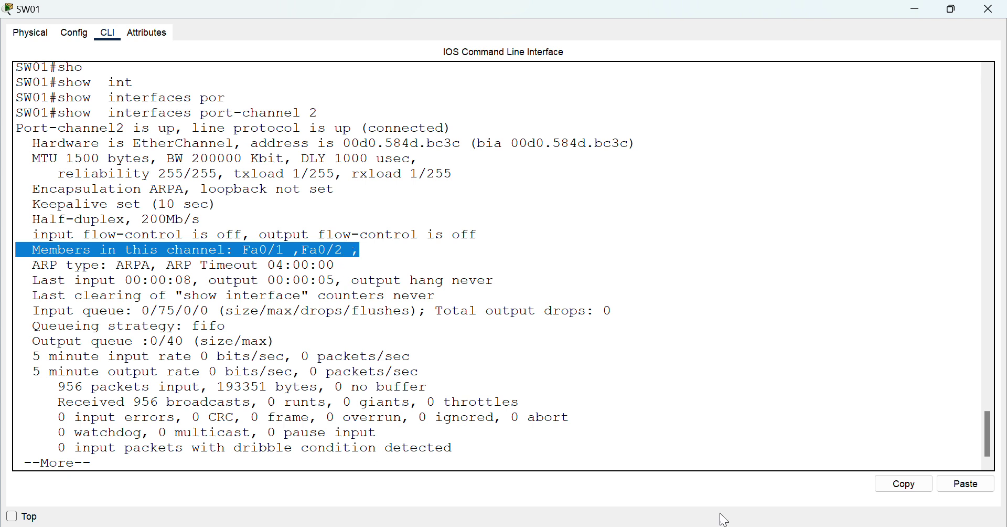
{"action": "left_click", "coordinate": [370, 237]}
- Quit the paged output and display SW01's full show etherchannel port-channel output
{"action": "type", "text": "q"}
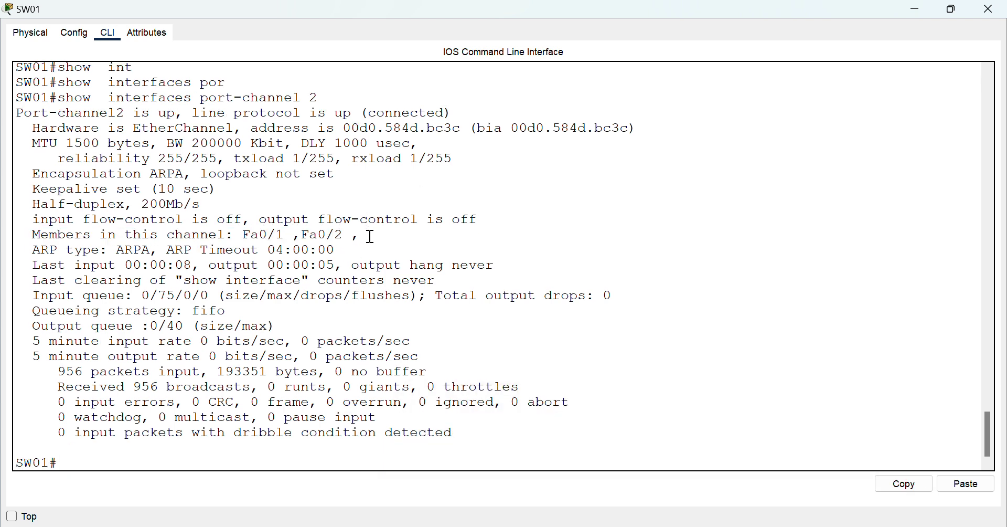
{"action": "type", "text": "sho"}
{"action": "key", "text": "Tab"}
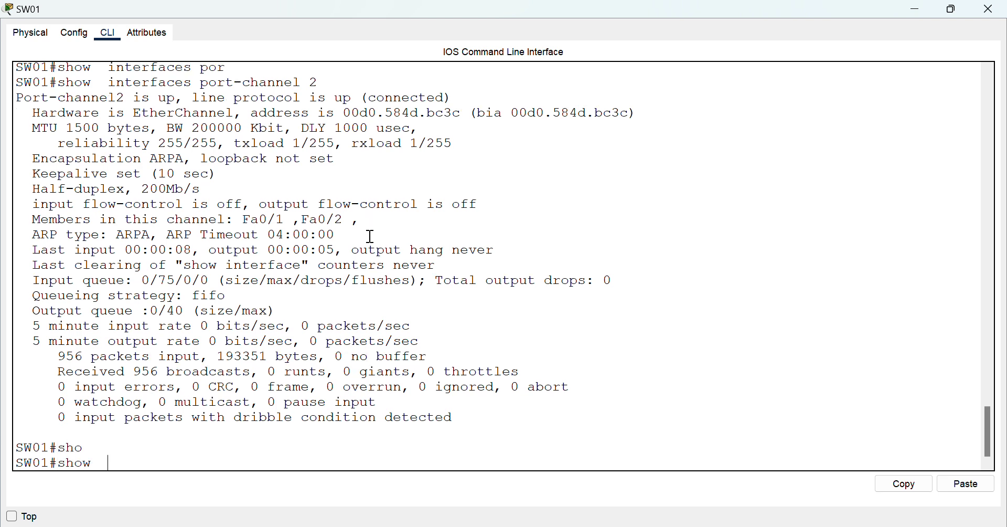
{"action": "type", "text": "et"}
{"action": "key", "text": "Tab"}
{"action": "type", "text": "por"}
{"action": "key", "text": "Tab"}
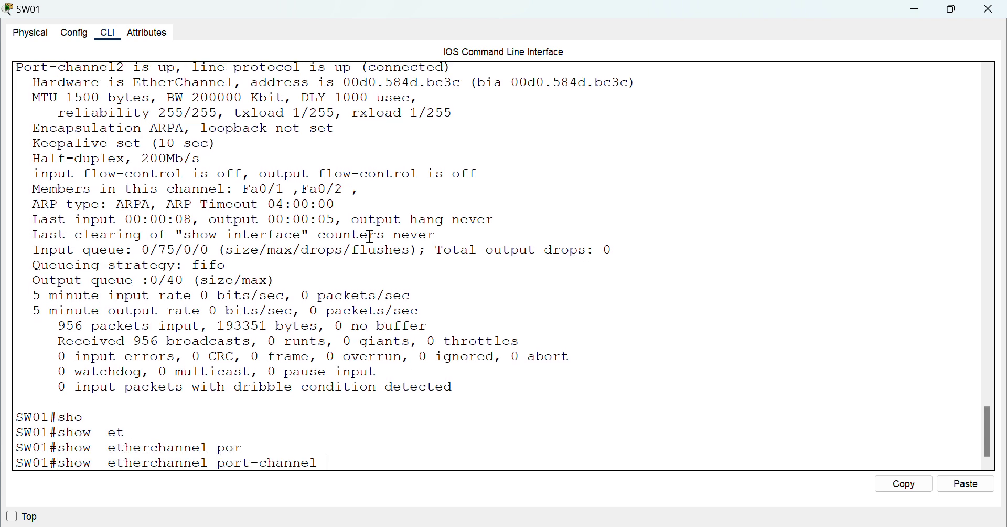
{"action": "key", "text": "Return"}
{"action": "key", "text": "space"}
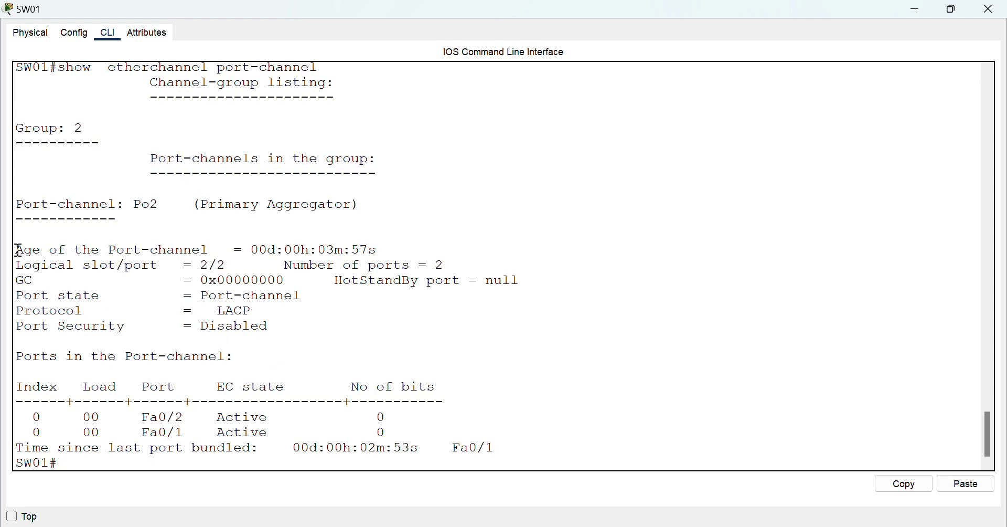
- Highlight the port-channel age, LACP protocol, Number of ports = 2 and both ports' Active states
{"action": "left_click_drag", "start_coordinate": [16, 249], "coordinate": [396, 250]}
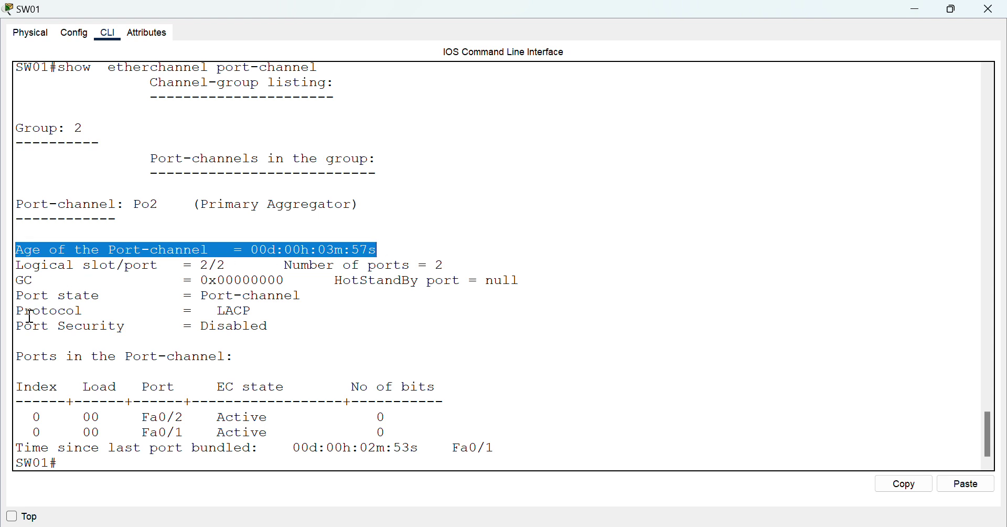
{"action": "left_click_drag", "start_coordinate": [16, 311], "coordinate": [308, 306]}
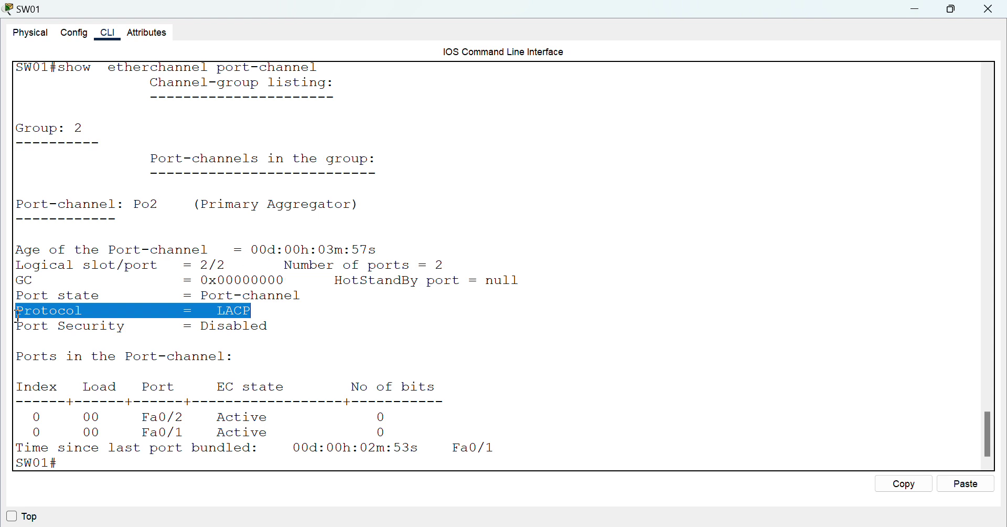
{"action": "left_click_drag", "start_coordinate": [277, 265], "coordinate": [537, 261]}
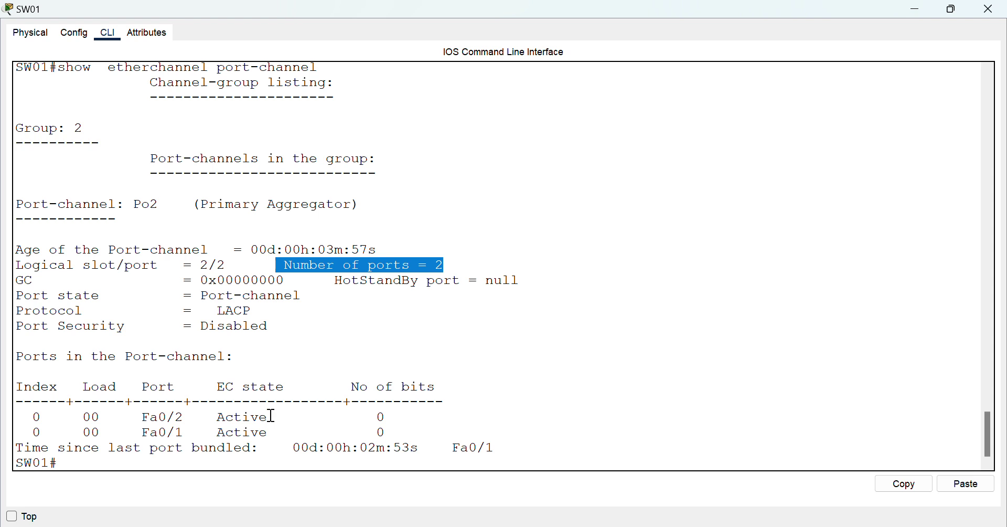
{"action": "left_click_drag", "start_coordinate": [272, 417], "coordinate": [208, 417]}
{"action": "left_click_drag", "start_coordinate": [268, 433], "coordinate": [218, 418]}
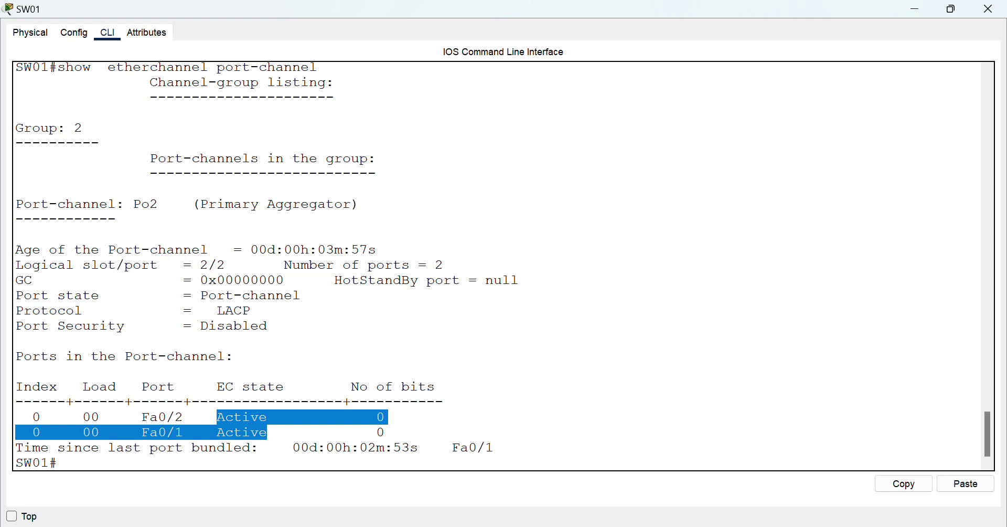
- Bring SW02's console to the front and leave configuration mode with Ctrl+Z
{"action": "mouse_move", "coordinate": [660, 526]}
{"action": "left_click", "coordinate": [817, 453]}
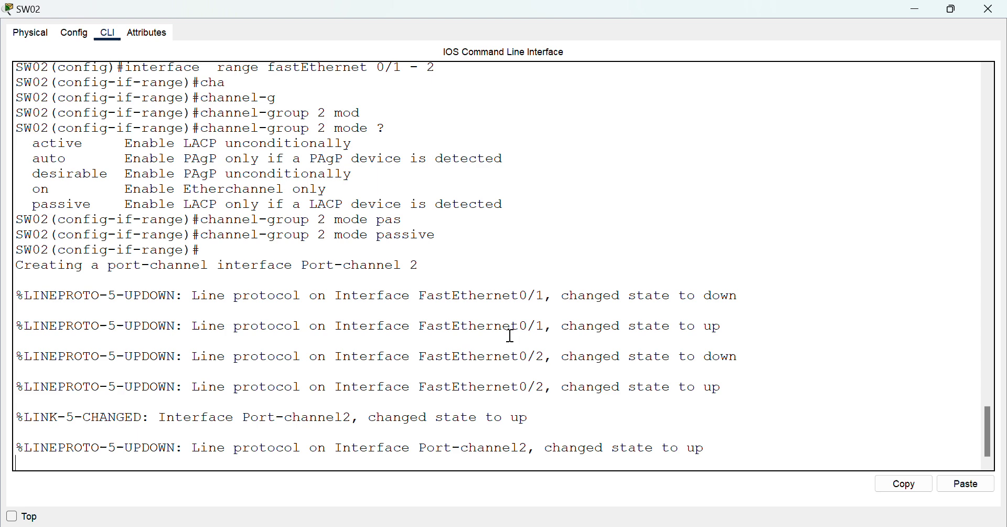
{"action": "key", "text": "Return"}
{"action": "key", "text": "Return"}
{"action": "key", "text": "Return"}
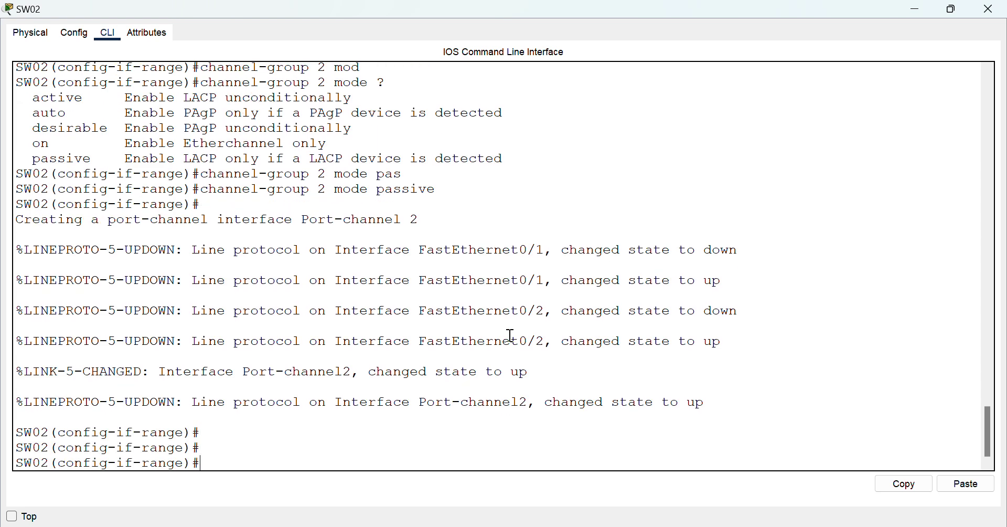
{"action": "key", "text": "ctrl+z"}
- Display SW02's show etherchannel port-channel output and highlight Fa0/1 and Fa0/2 Passive states
{"action": "type", "text": "sho"}
{"action": "key", "text": "Tab"}
{"action": "type", "text": "et"}
{"action": "key", "text": "Tab"}
{"action": "type", "text": "po"}
{"action": "key", "text": "Tab"}
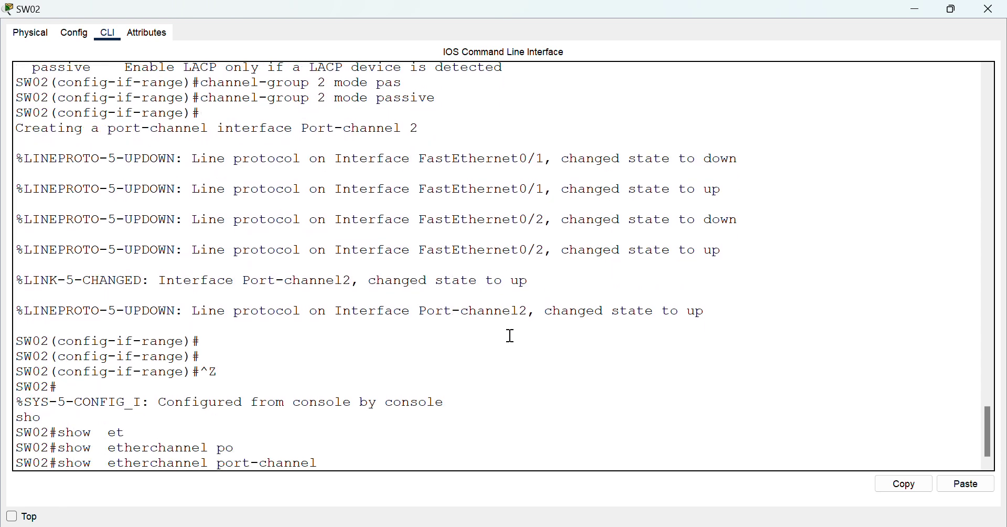
{"action": "key", "text": "Return"}
{"action": "key", "text": "space"}
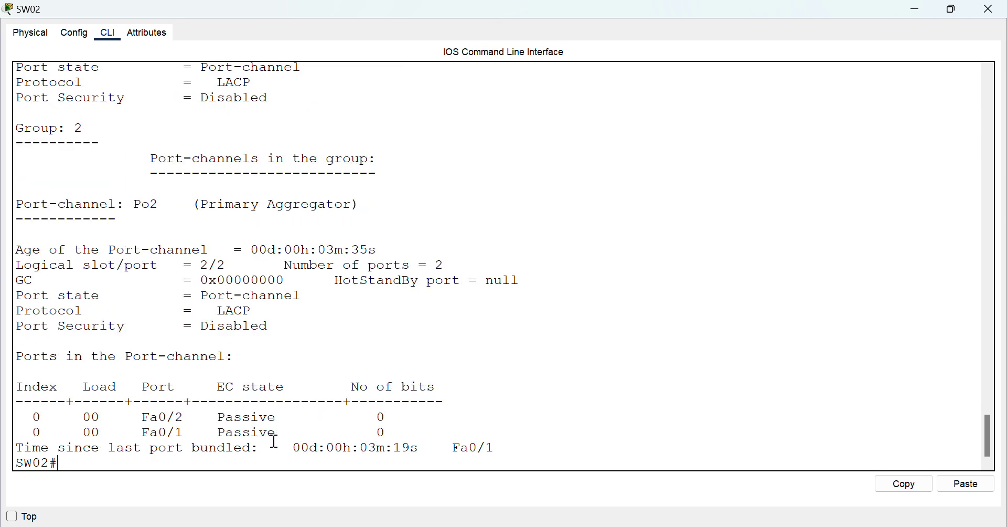
{"action": "left_click_drag", "start_coordinate": [276, 435], "coordinate": [217, 414]}
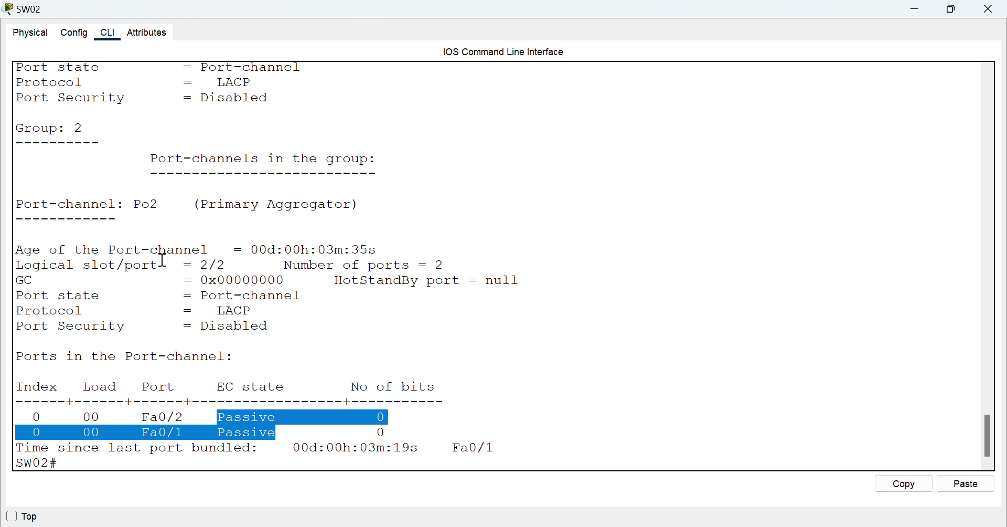
- Run show etherchannel load-balance on SW02 and highlight the current src-mac method
{"action": "type", "text": "s"}
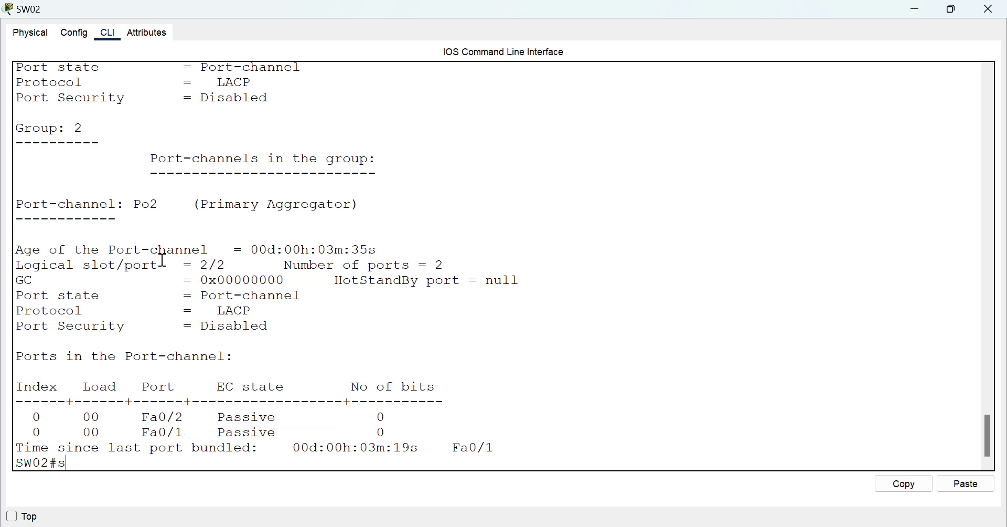
{"action": "type", "text": "ho"}
{"action": "key", "text": "Tab"}
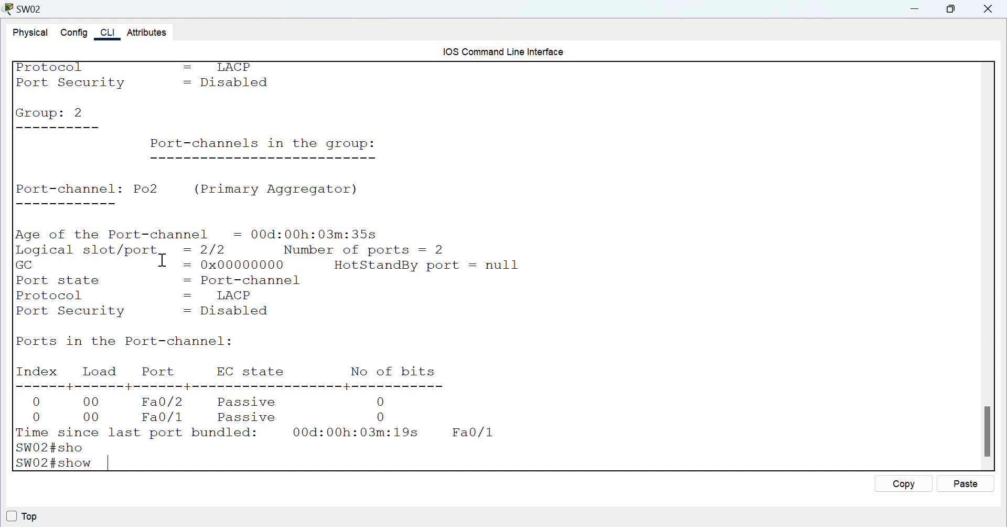
{"action": "type", "text": "et"}
{"action": "key", "text": "Tab"}
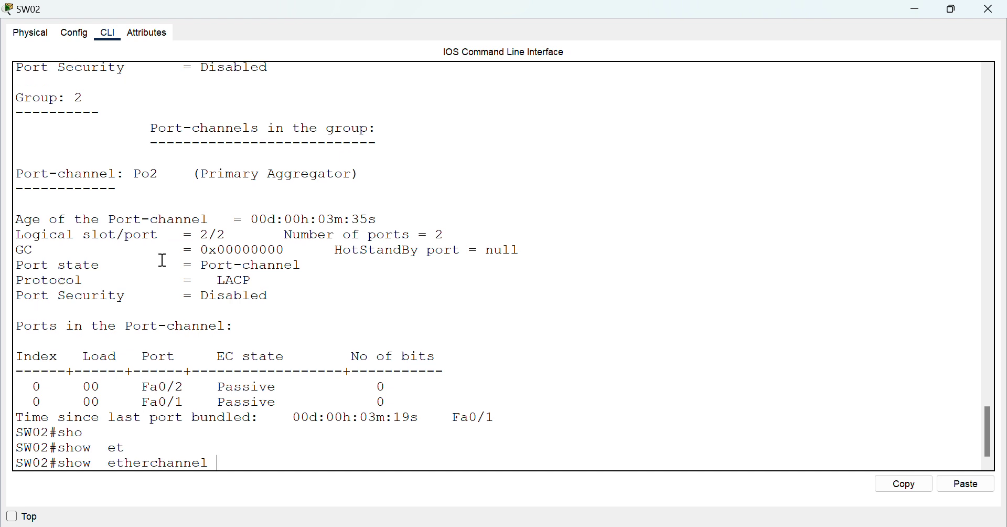
{"action": "type", "text": "lo"}
{"action": "key", "text": "Tab"}
{"action": "key", "text": "Return"}
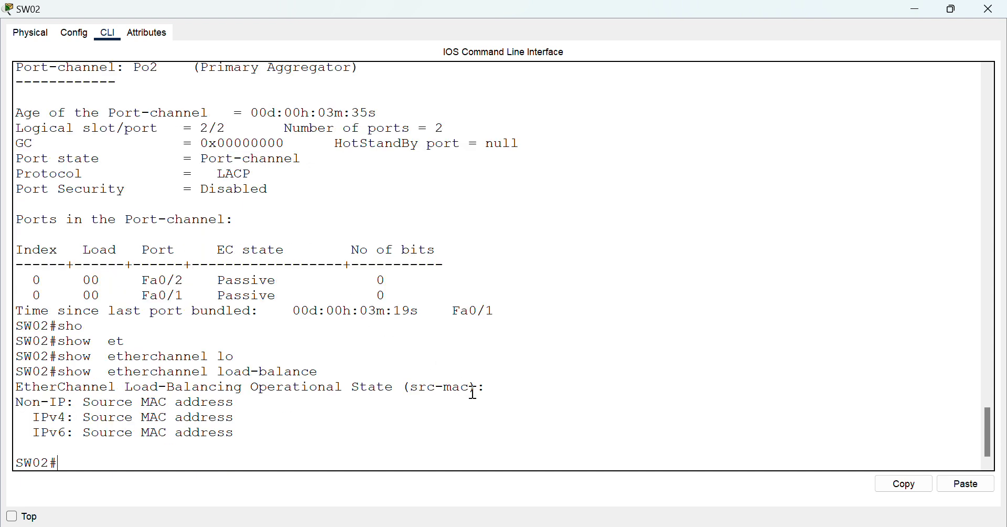
{"action": "left_click_drag", "start_coordinate": [471, 388], "coordinate": [413, 388]}
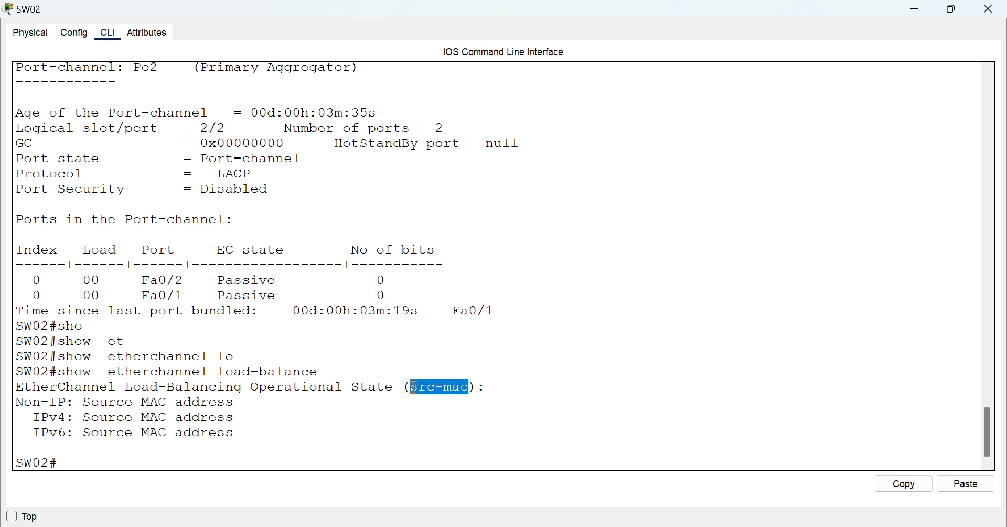
{"action": "left_click", "coordinate": [262, 329]}
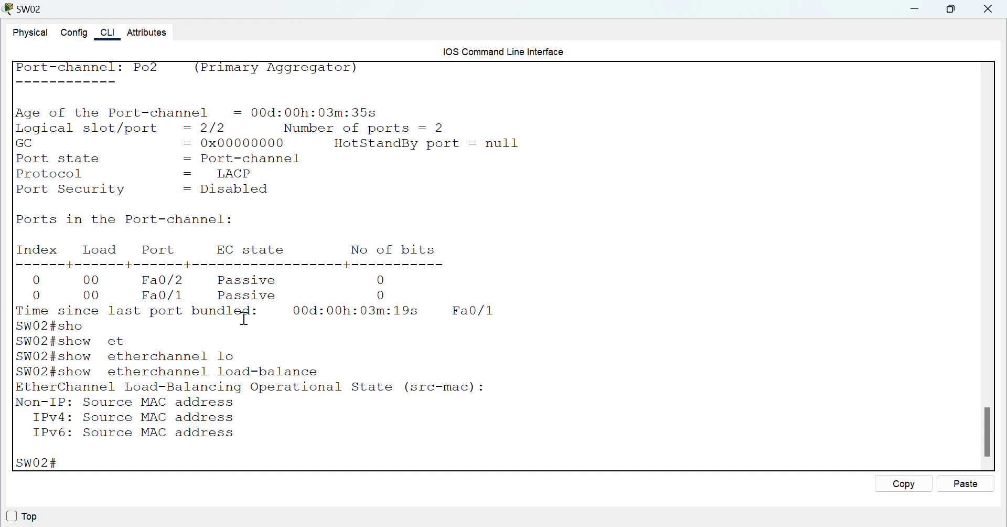
- From conf t, apply port-channel load-balance src-ip on SW02
{"action": "type", "text": "conf t"}
{"action": "key", "text": "Return"}
{"action": "type", "text": "et"}
{"action": "key", "text": "Return"}
{"action": "type", "text": "p"}
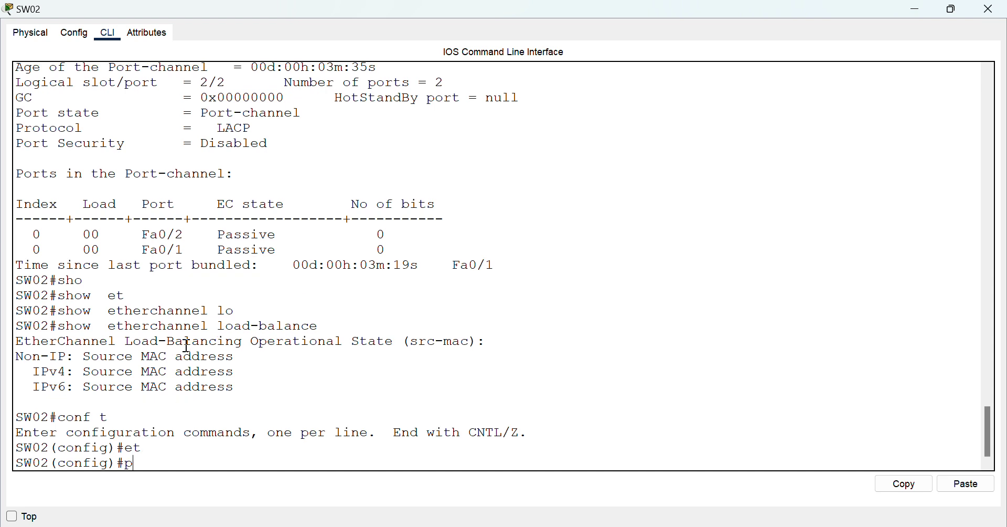
{"action": "type", "text": "or"}
{"action": "key", "text": "Tab"}
{"action": "type", "text": "t"}
{"action": "key", "text": "Tab"}
{"action": "type", "text": "lo"}
{"action": "key", "text": "Tab"}
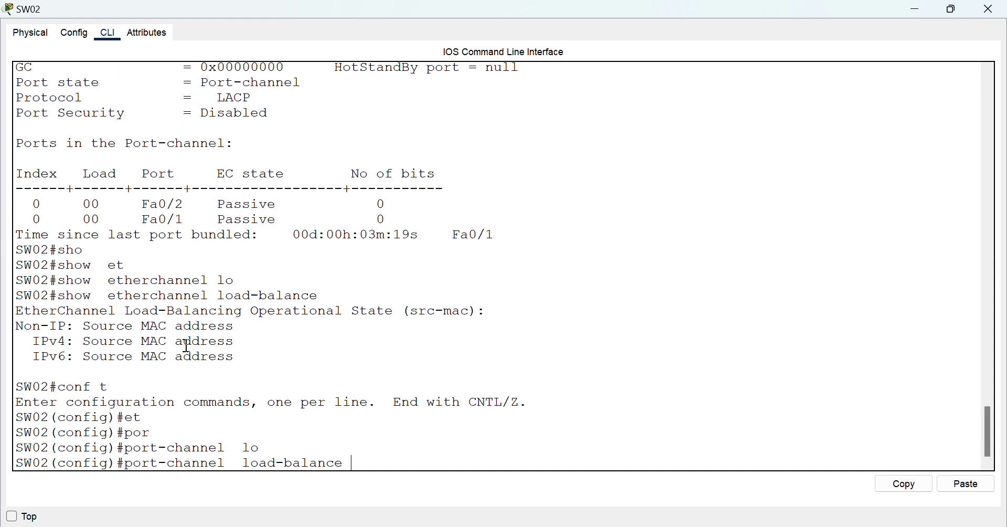
{"action": "type", "text": "?"}
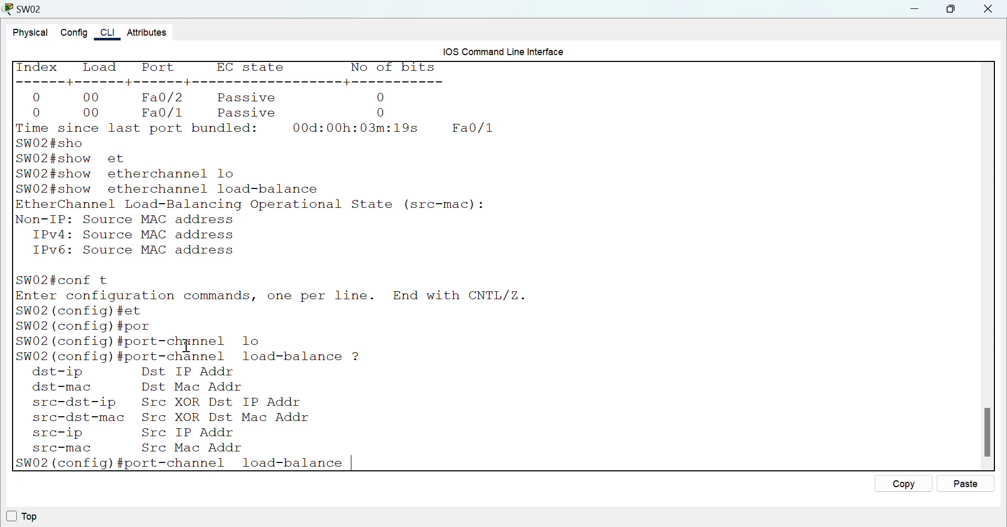
{"action": "type", "text": "sr"}
{"action": "key", "text": "Tab"}
{"action": "type", "text": "c-i"}
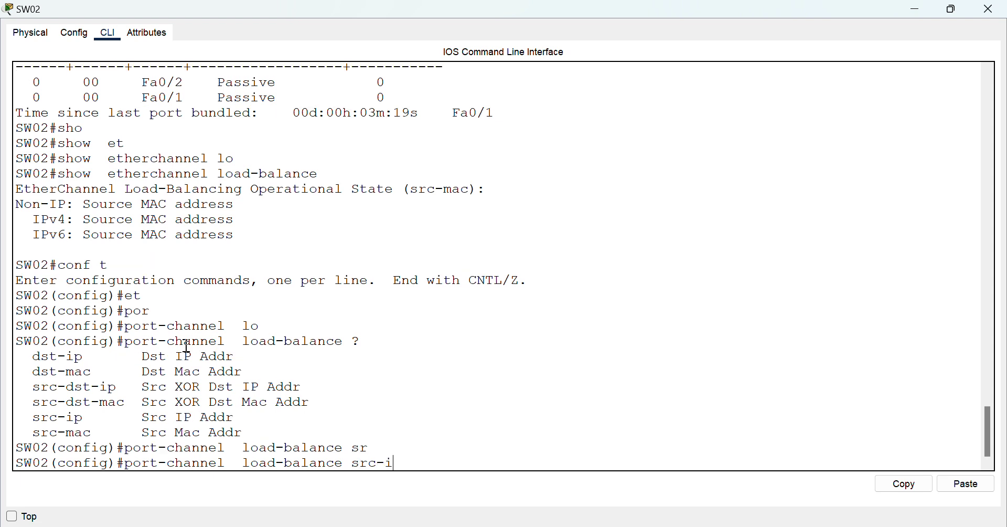
{"action": "key", "text": "Tab"}
{"action": "key", "text": "Return"}
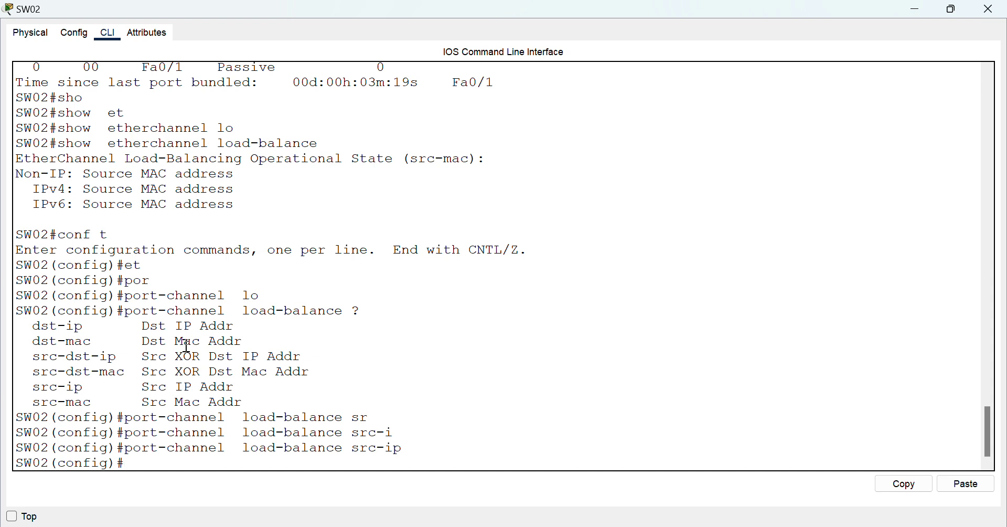
- Exit configuration mode, rerun show etherchannel load-balance, and highlight the new src-ip method
{"action": "key", "text": "Return"}
{"action": "key", "text": "Return"}
{"action": "key", "text": "Return"}
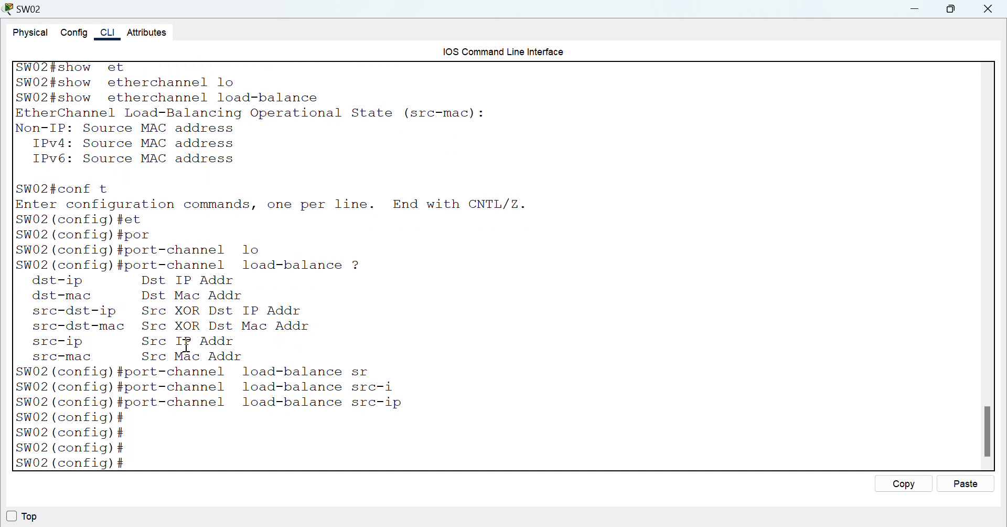
{"action": "key", "text": "ctrl+z"}
{"action": "key", "text": "Up"}
{"action": "key", "text": "Up"}
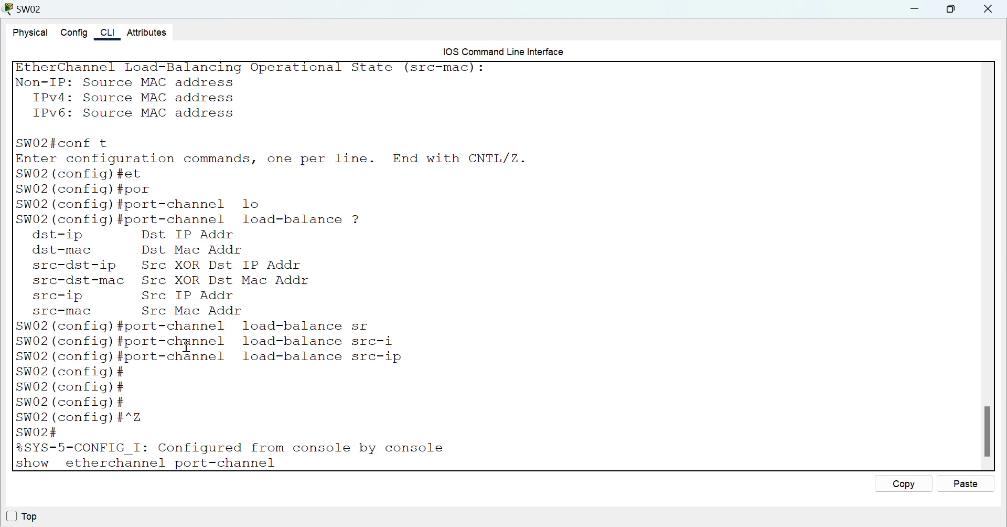
{"action": "key", "text": "Down"}
{"action": "key", "text": "Return"}
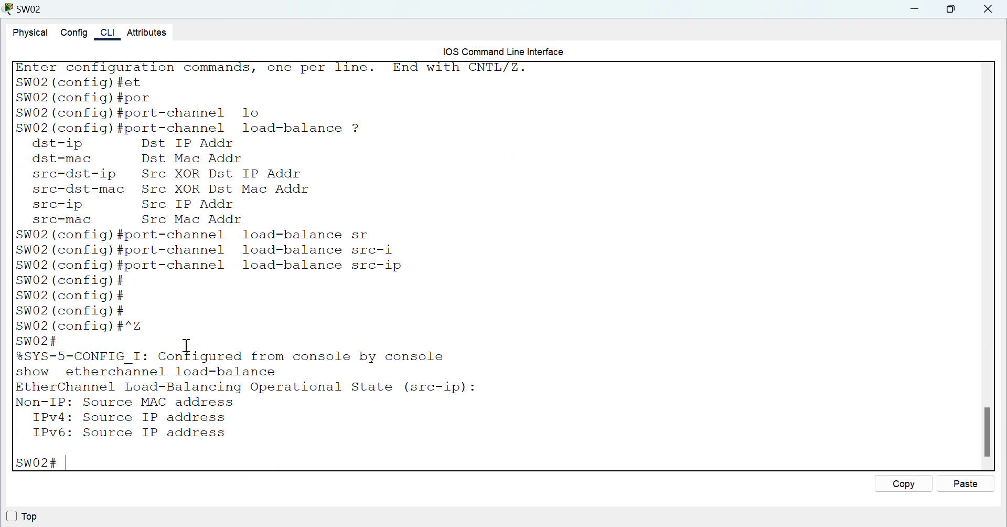
{"action": "scroll", "coordinate": [465, 308], "scroll_direction": "up", "scroll_amount": 6}
{"action": "scroll", "coordinate": [472, 302], "scroll_direction": "down", "scroll_amount": 5}
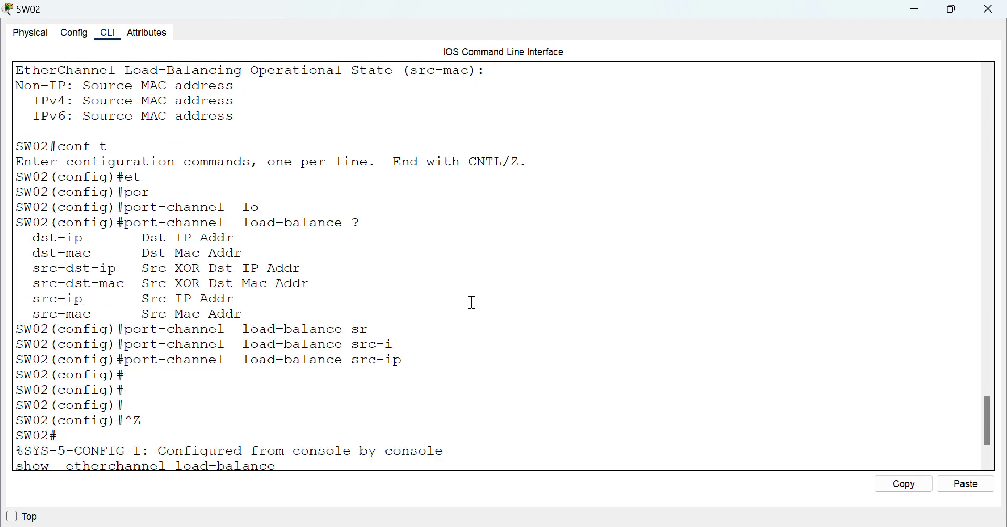
{"action": "scroll", "coordinate": [473, 303], "scroll_direction": "down", "scroll_amount": 2}
{"action": "left_click_drag", "start_coordinate": [460, 384], "coordinate": [409, 384]}
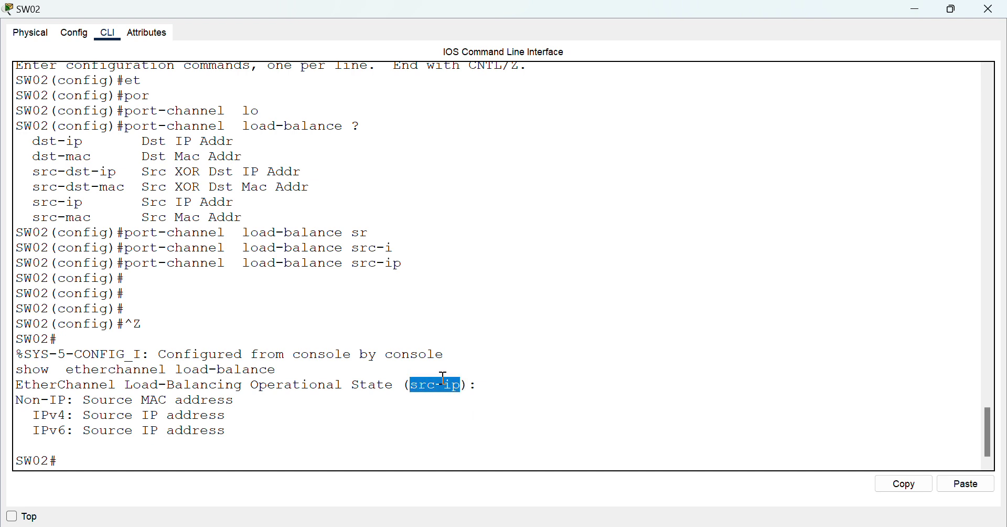